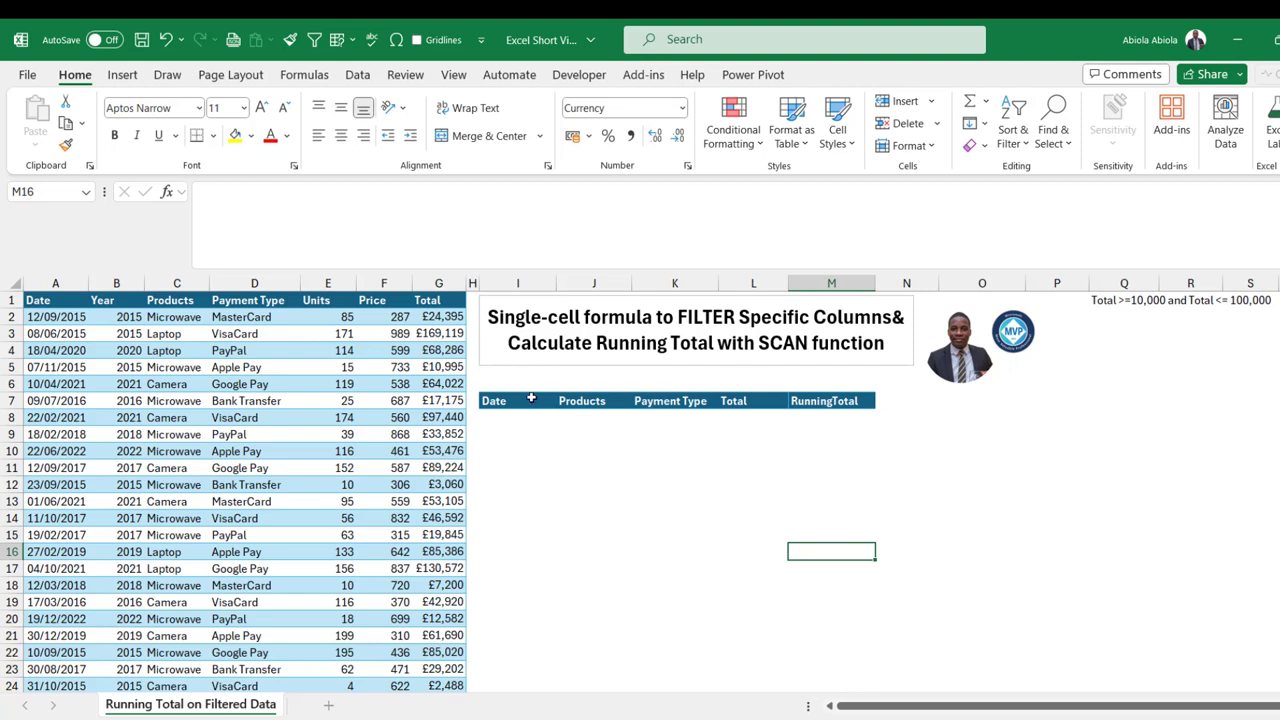
# - Examine the output headers in row 7, the source table's headers, the empty RunningTotal column and the source table's name
pyautogui.moveTo(505, 400); pyautogui.dragTo(785, 401)
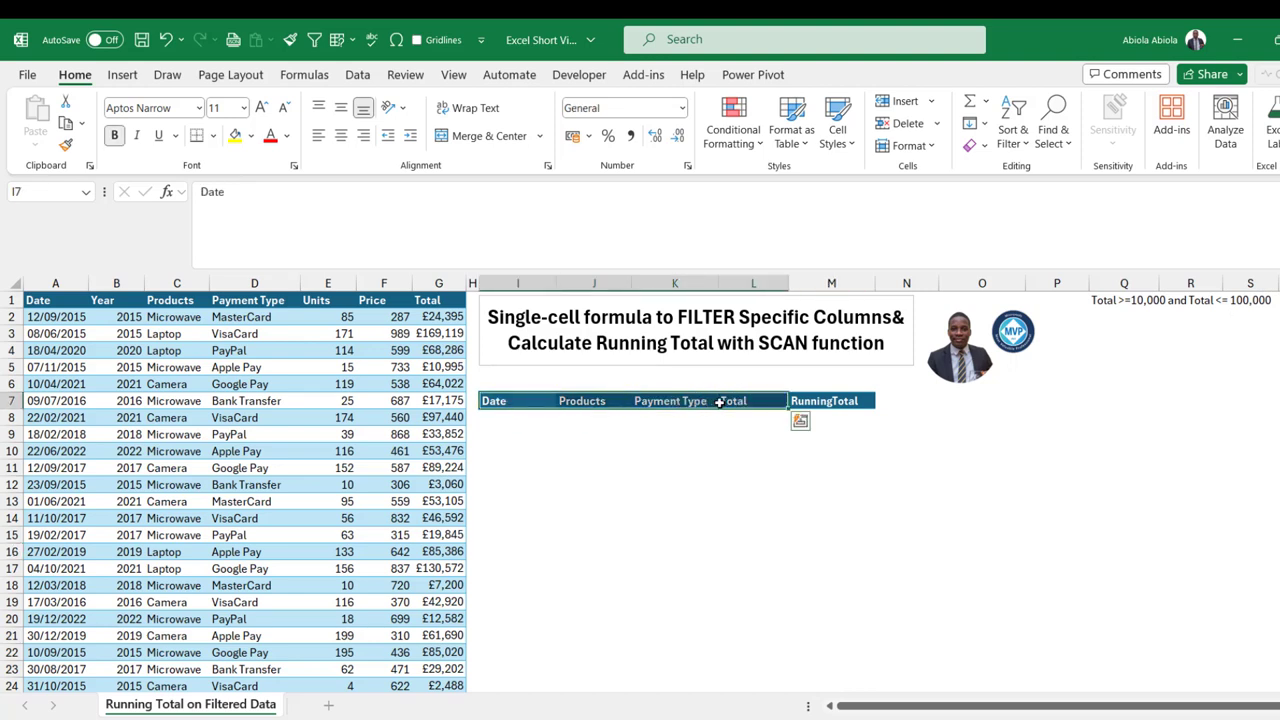
pyautogui.click(50, 300)
pyautogui.hotkey('ctrl', 'shift', 'Right')
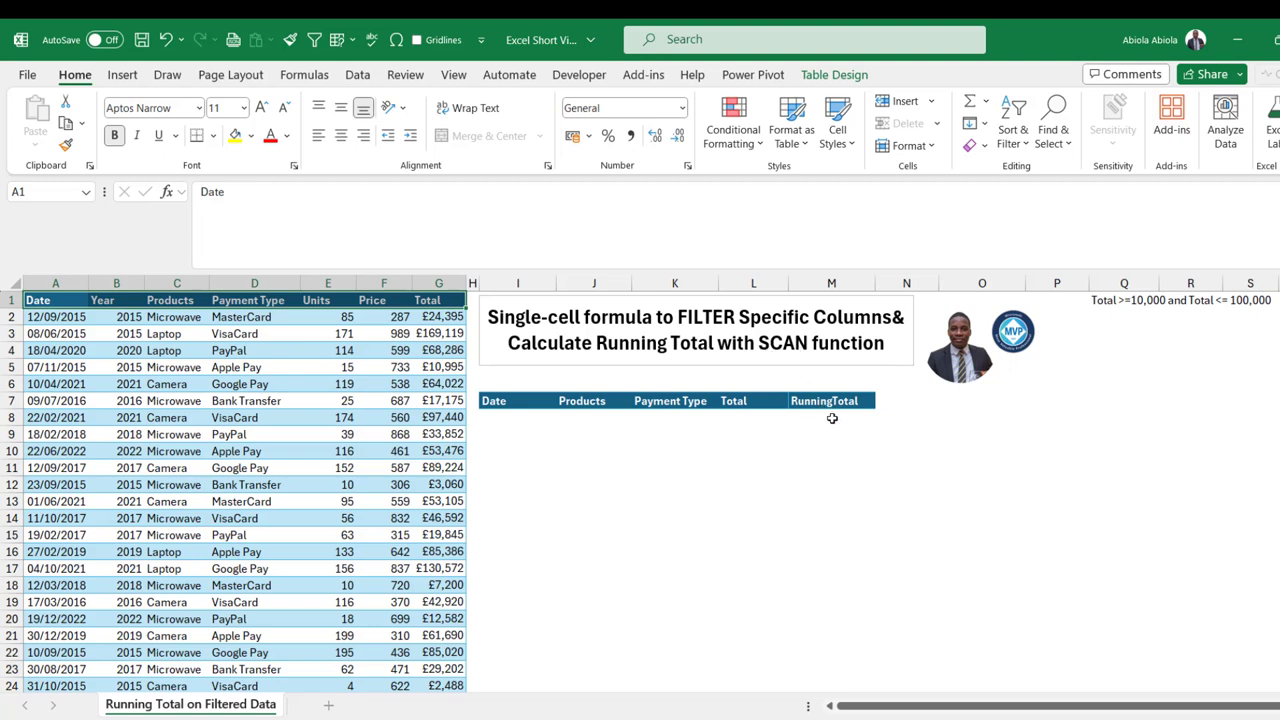
pyautogui.moveTo(829, 417); pyautogui.dragTo(872, 613)
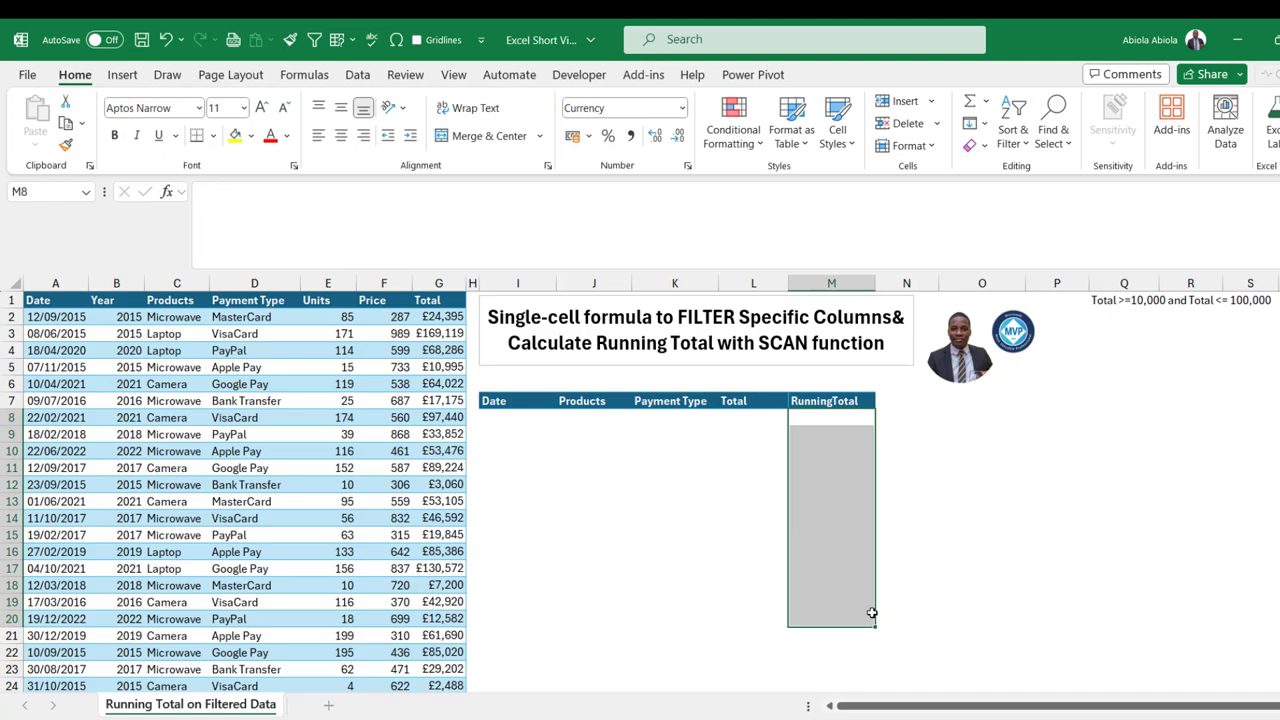
pyautogui.click(196, 370)
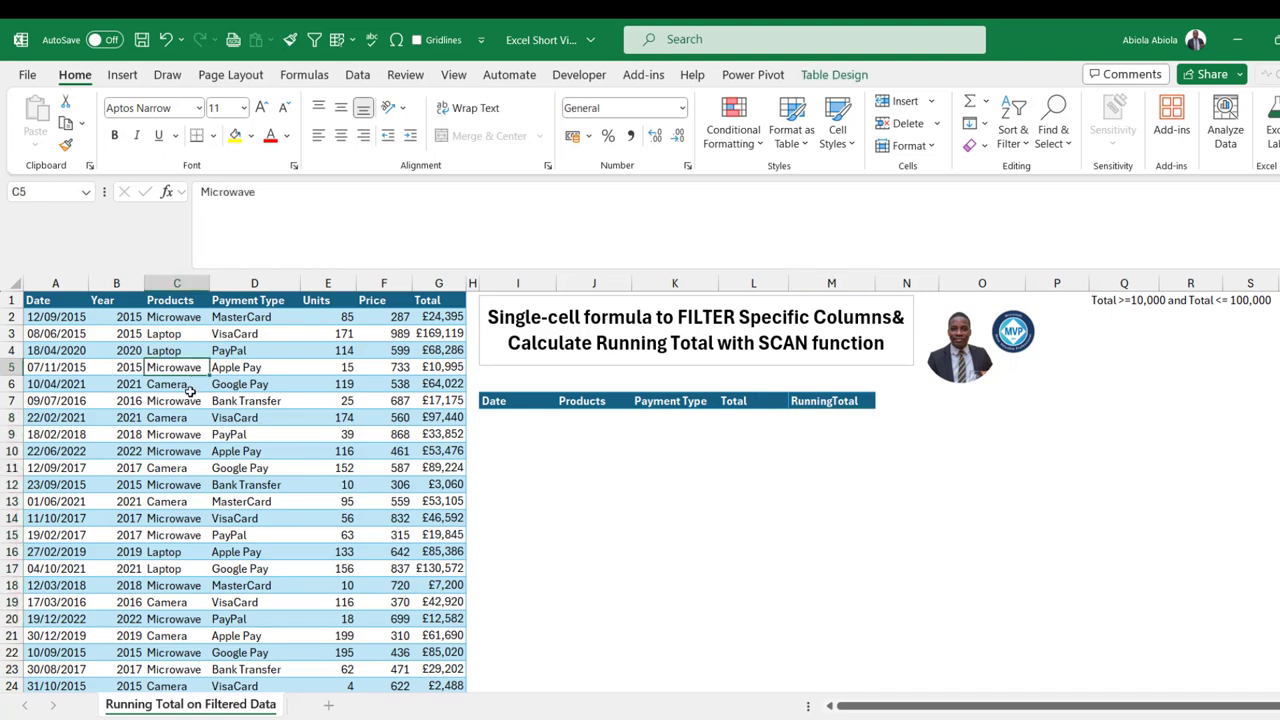
pyautogui.click(846, 80)
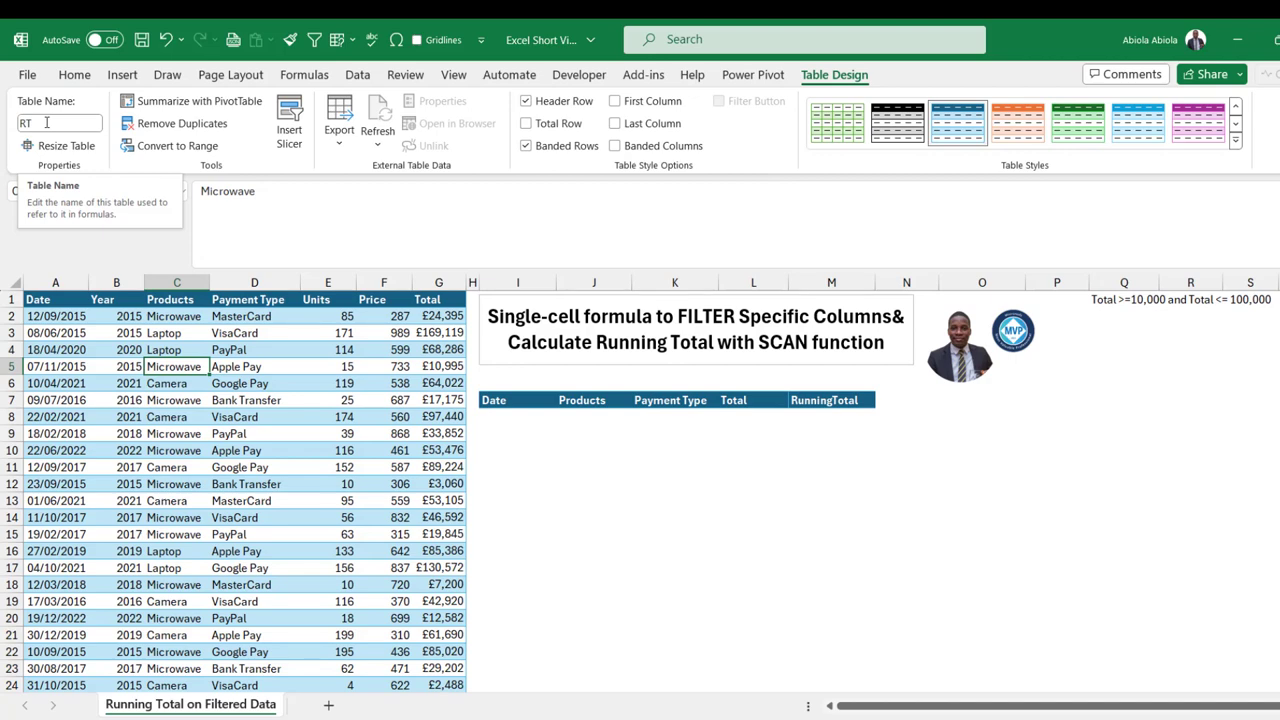
# - In cell I8, start a FILTER formula on table RT with the condition (RT[Total]>=10000)
pyautogui.click(550, 416)
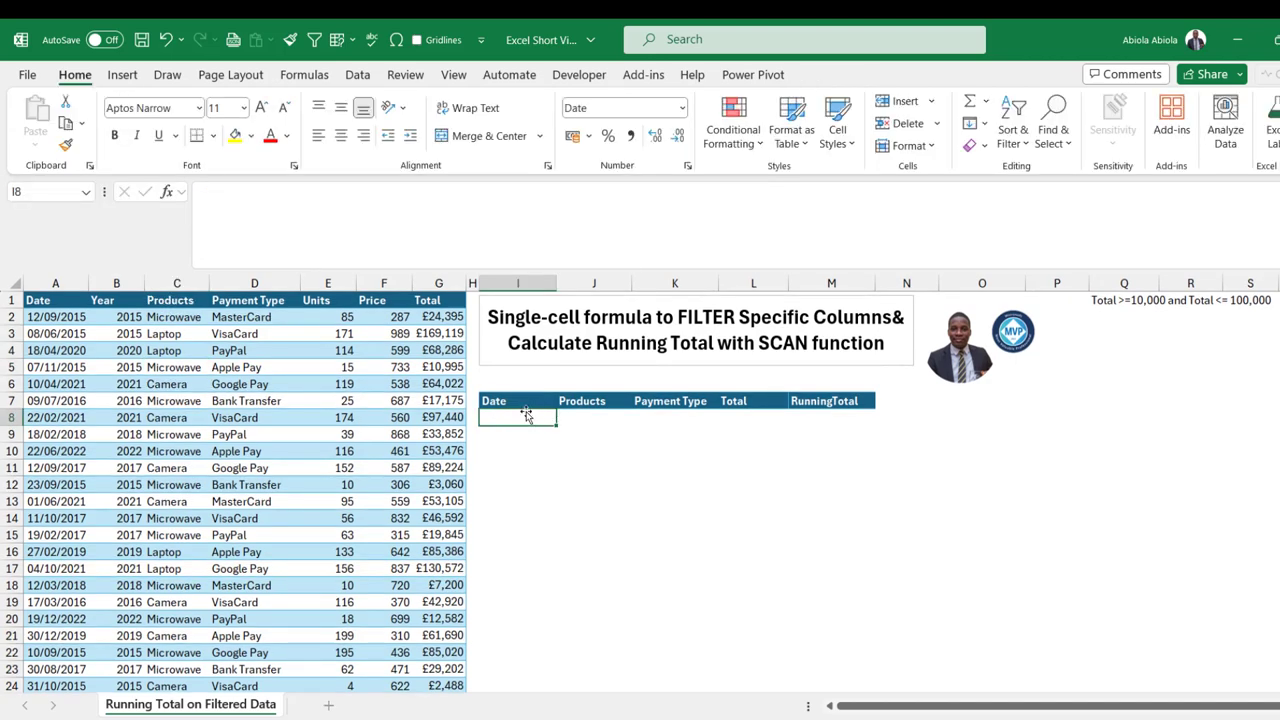
pyautogui.click(231, 191)
pyautogui.write('=FILTER(')
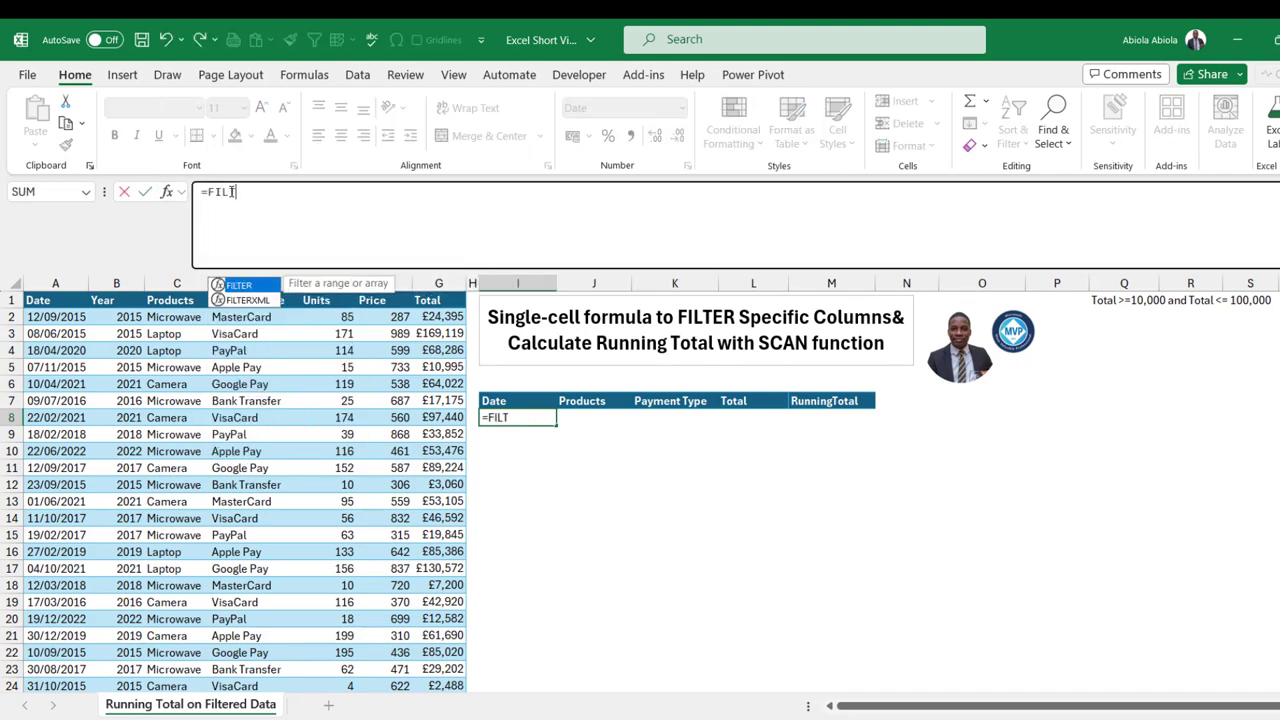
pyautogui.click(30, 291)
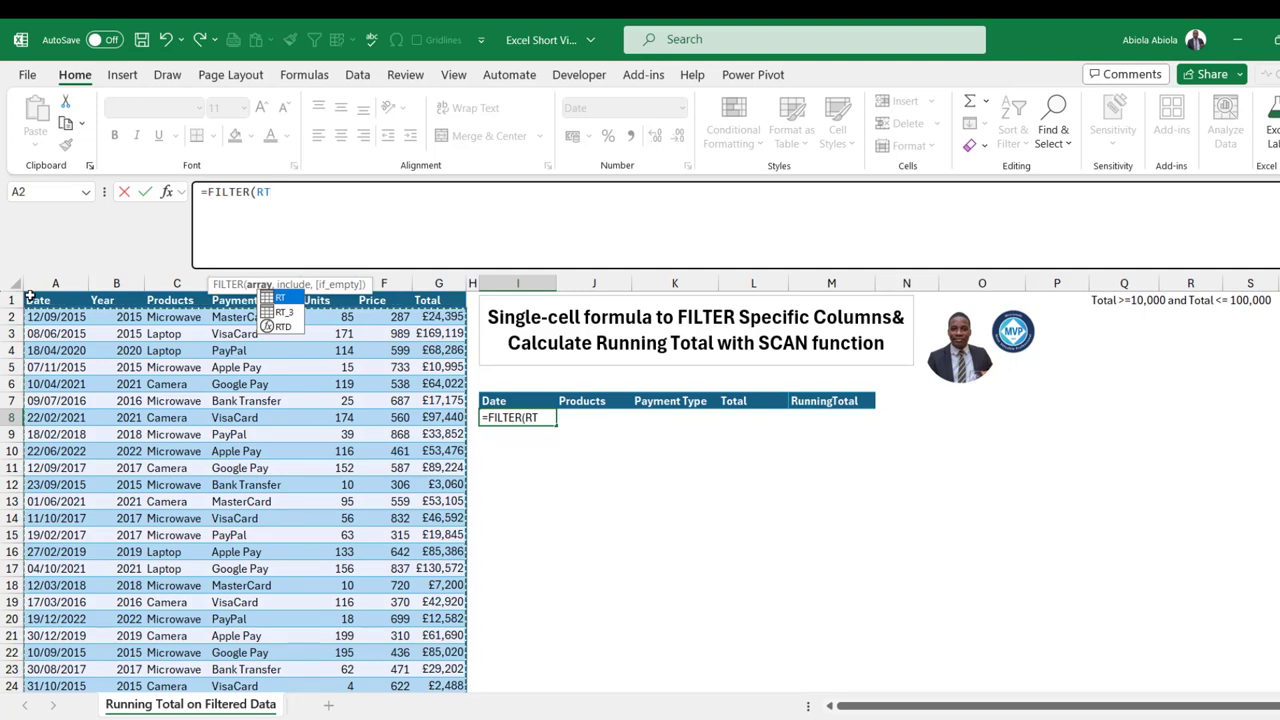
pyautogui.write(',')
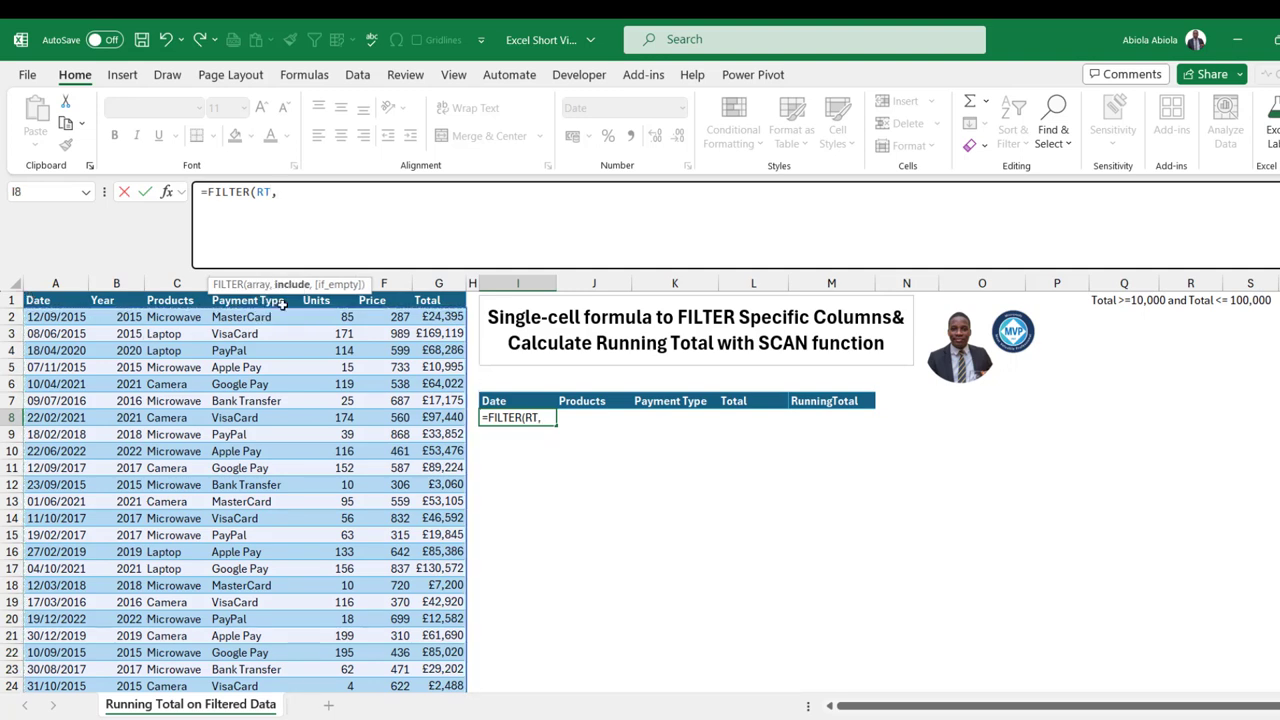
pyautogui.moveTo(331, 285); pyautogui.dragTo(355, 142)
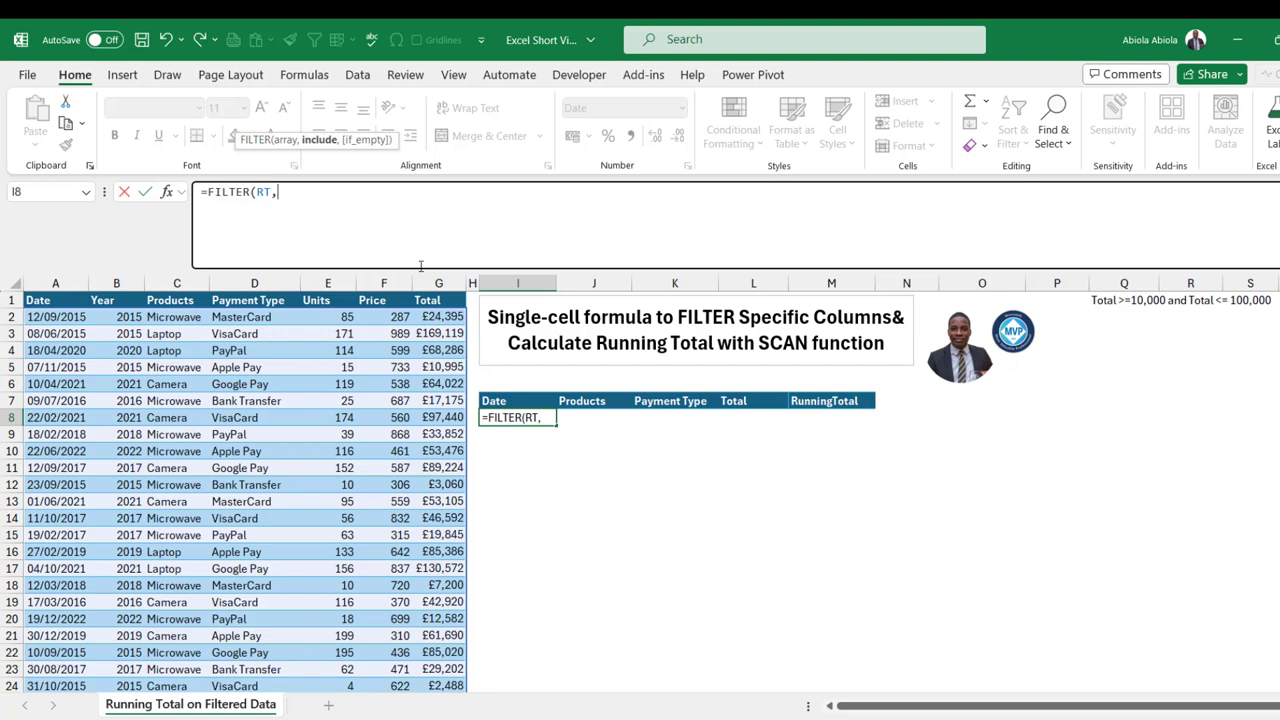
pyautogui.write('(')
pyautogui.click(429, 291)
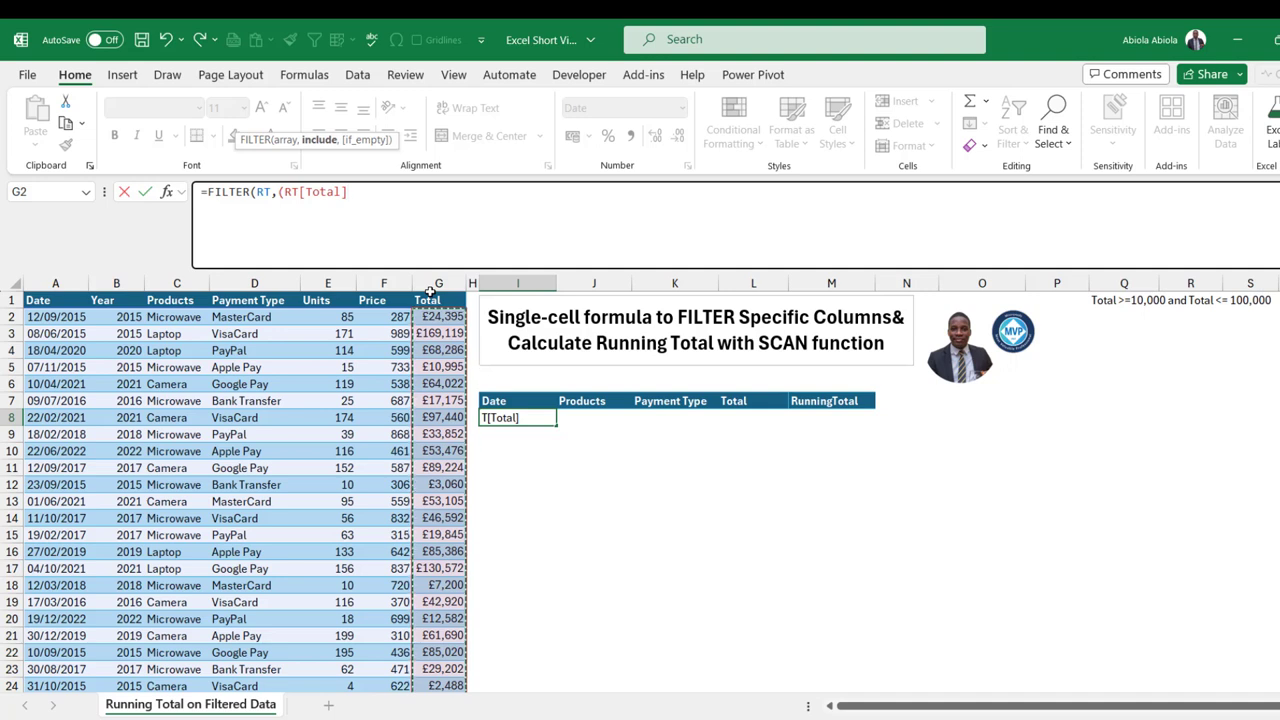
pyautogui.write('>=10000)')
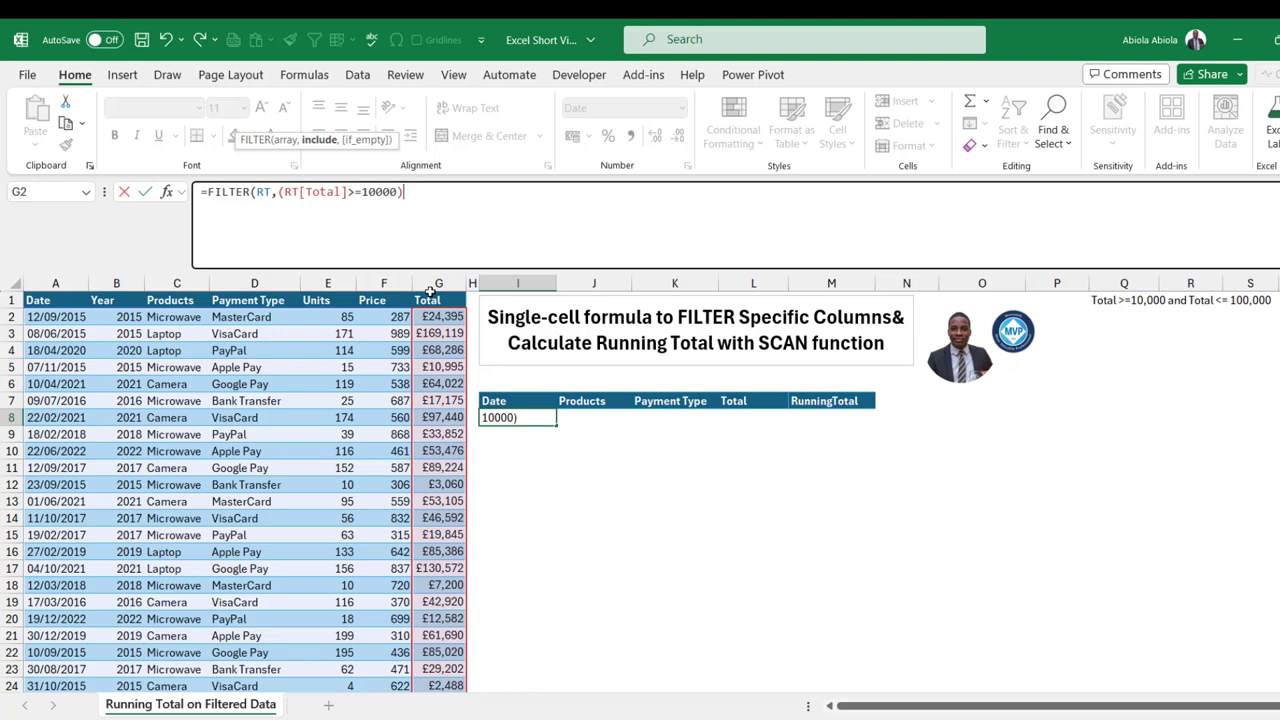
# - Multiply the filter condition by (RT[Total]<=100000) and enter the completed formula in I8
pyautogui.write('*(')
pyautogui.click(437, 289)
pyautogui.write('<=1000')
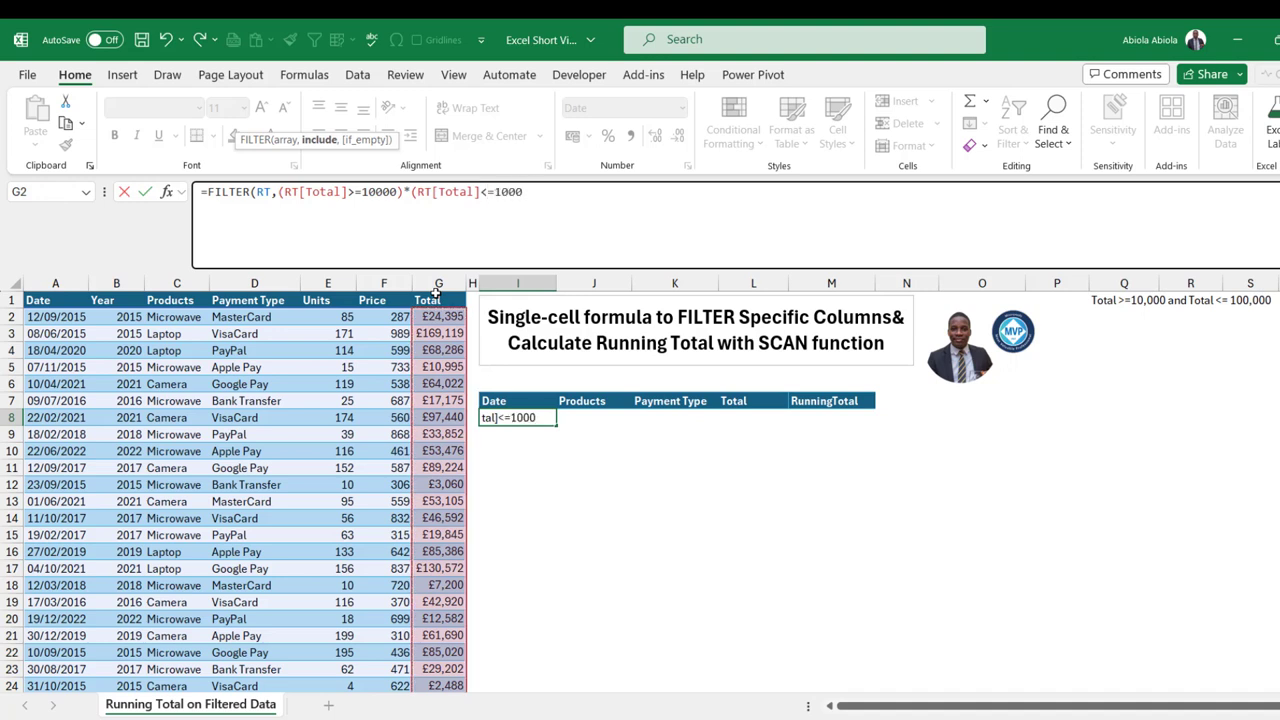
pyautogui.write('00)')
pyautogui.write(')')
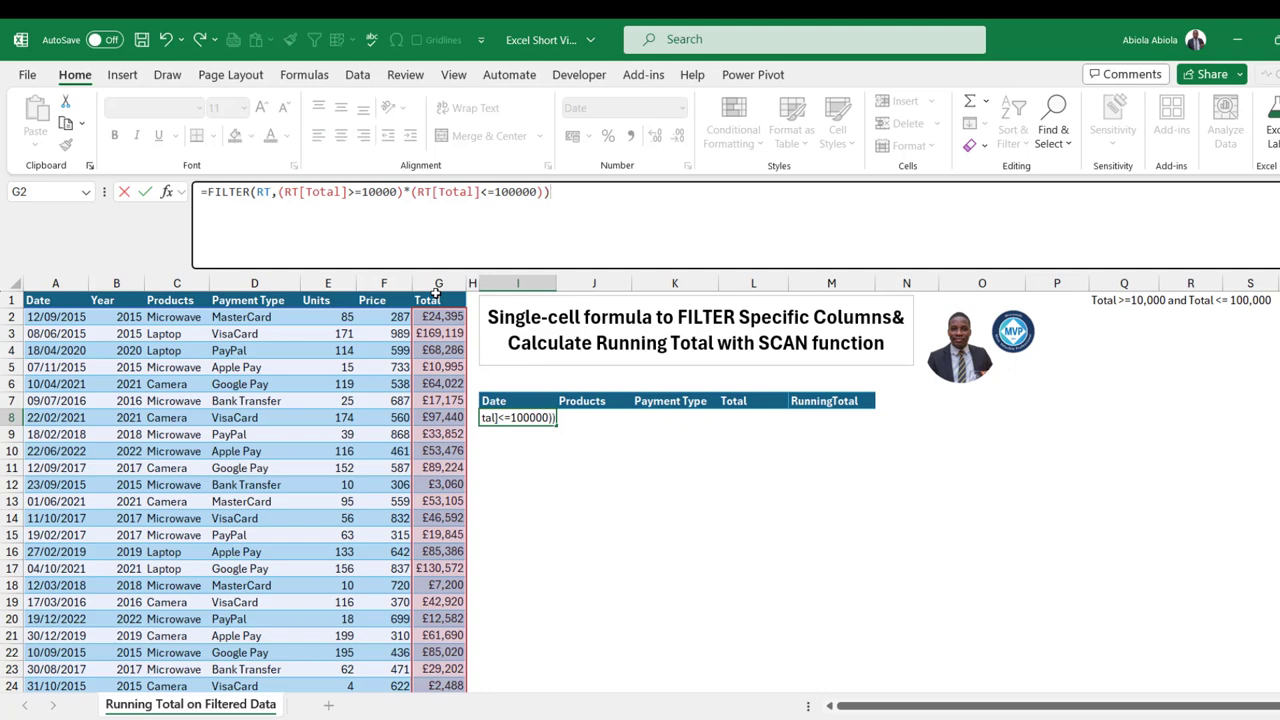
pyautogui.hotkey('ctrl', 'Return')
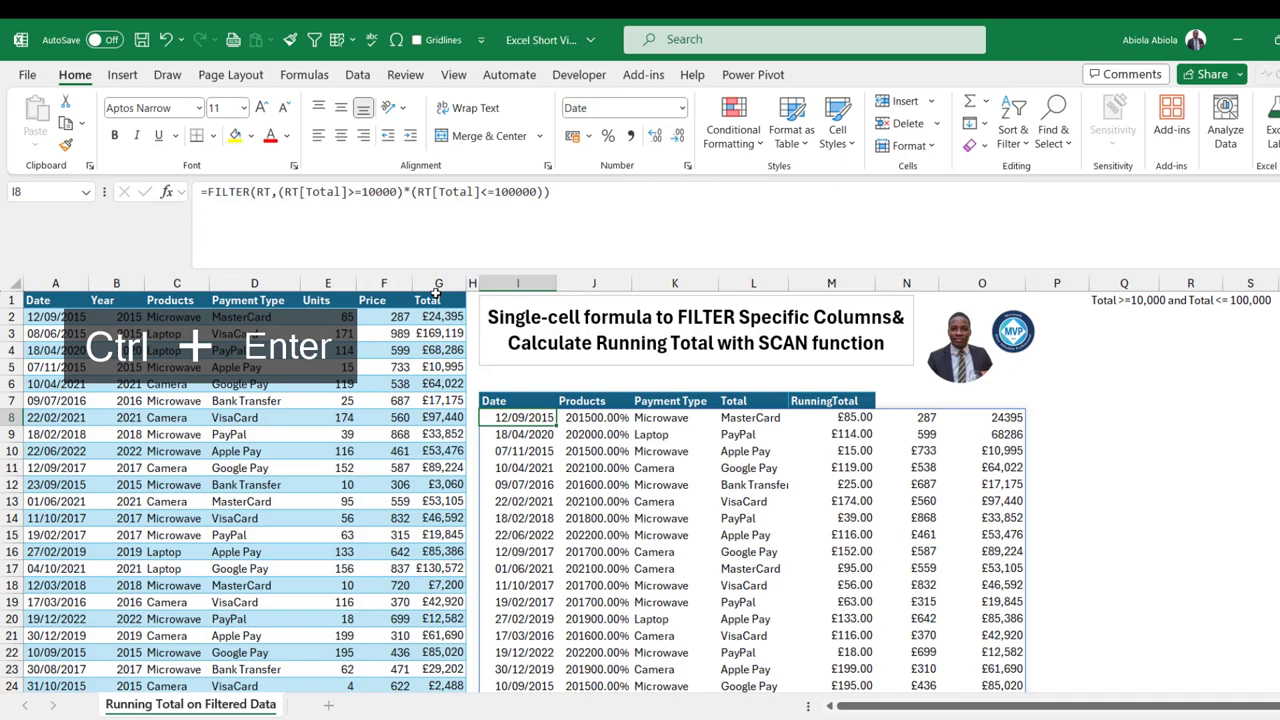
# - Compare the columns of the filtered output with the source table and the wanted headers in I7:L7
pyautogui.moveTo(518, 421); pyautogui.dragTo(1010, 417)
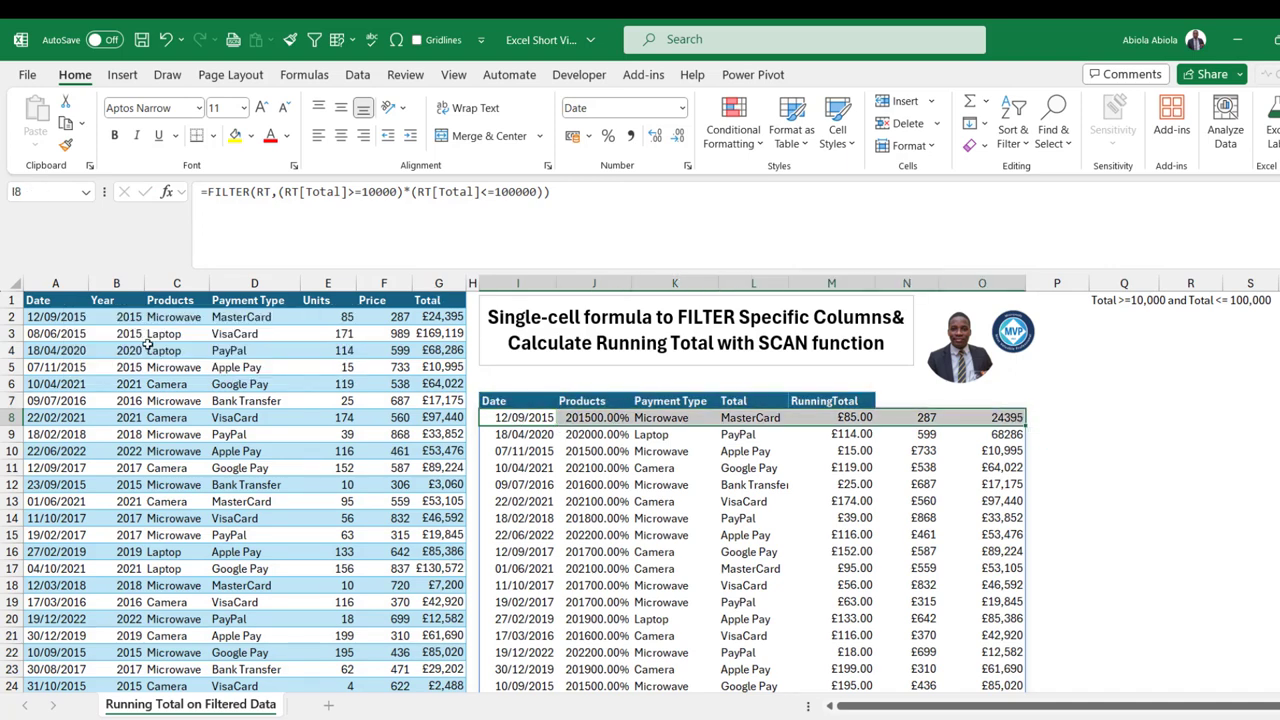
pyautogui.moveTo(57, 300); pyautogui.dragTo(429, 400)
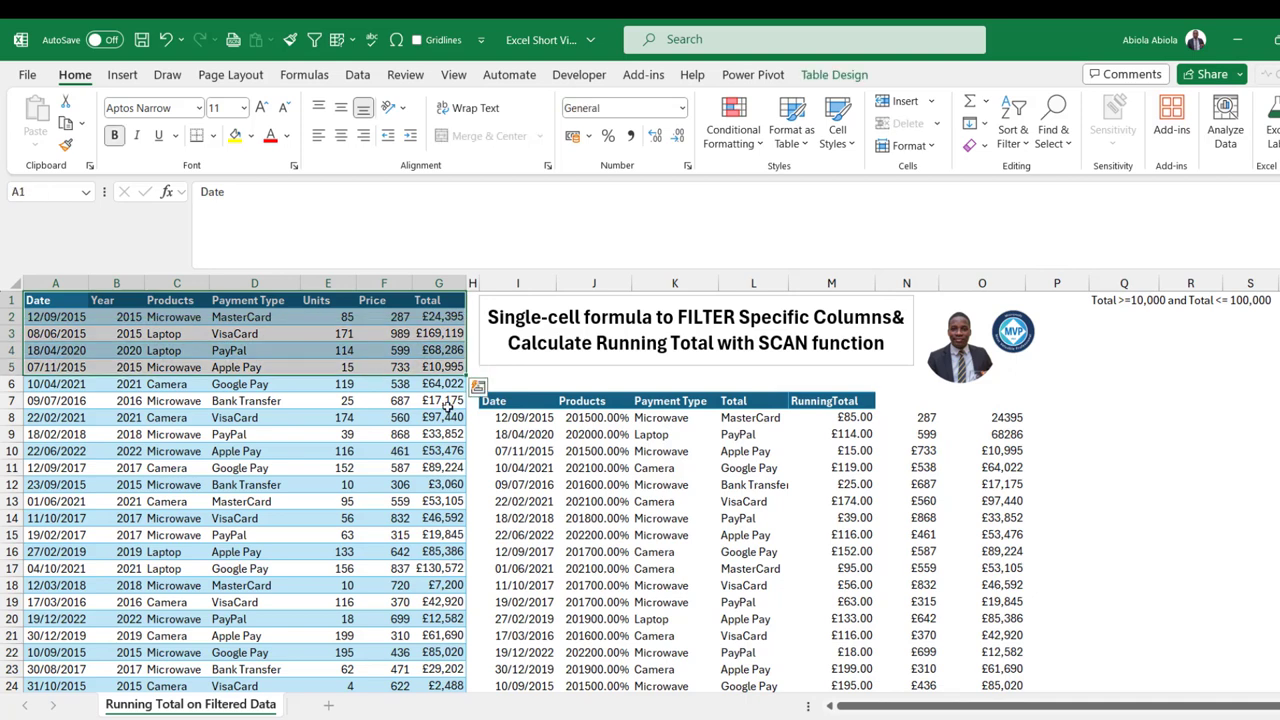
pyautogui.click(527, 420)
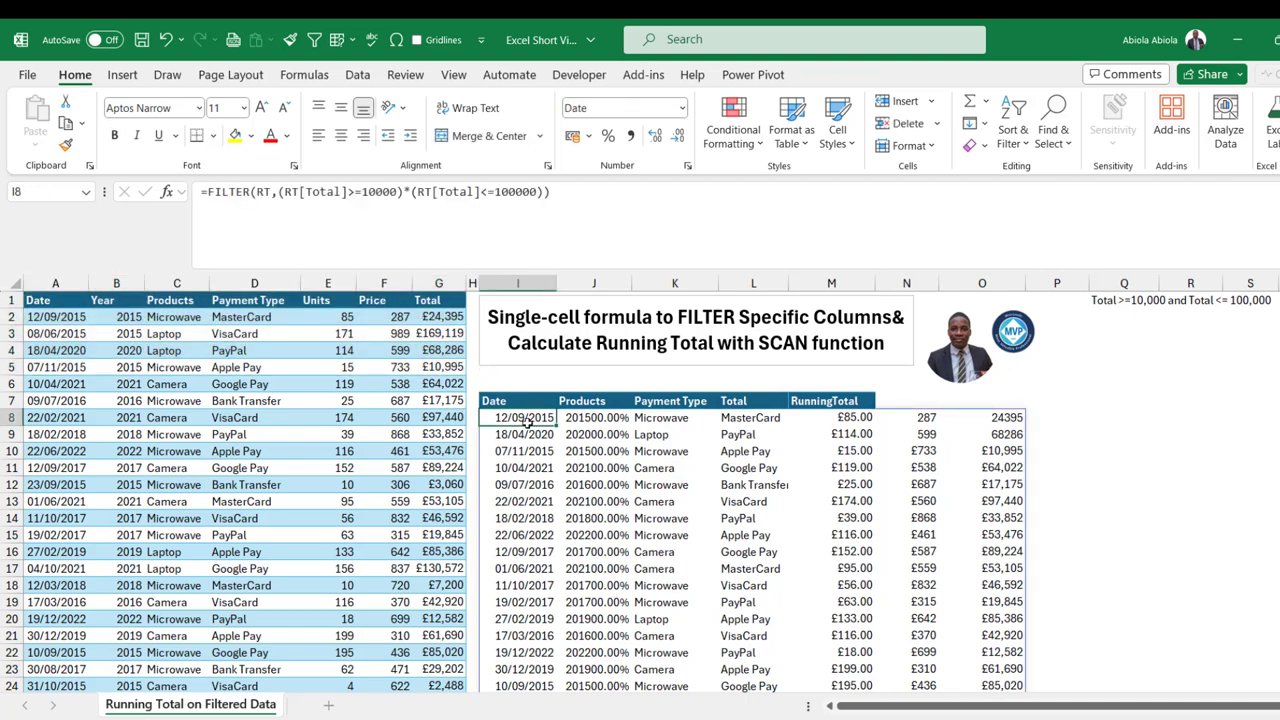
pyautogui.moveTo(500, 401); pyautogui.dragTo(731, 407)
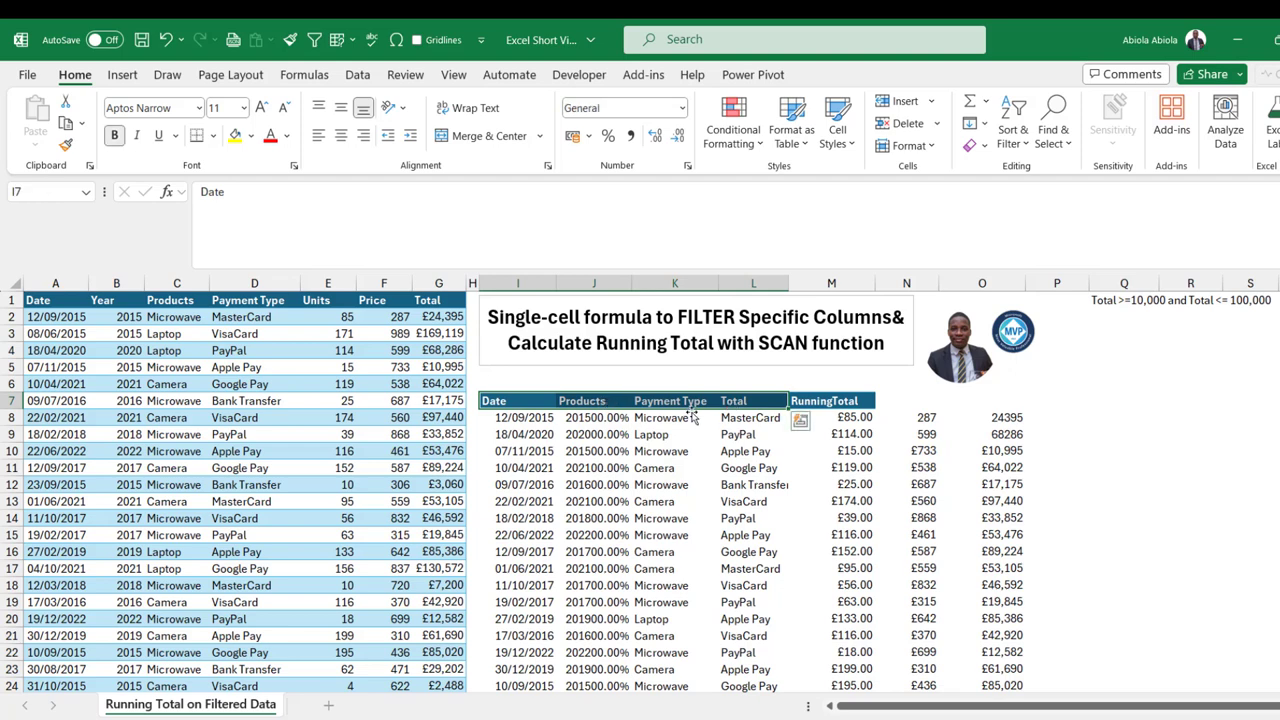
# - Wrap the I8 formula in an outer FILTER that uses the existing FILTER as its array, ready for the include argument
pyautogui.click(523, 420)
pyautogui.click(222, 200)
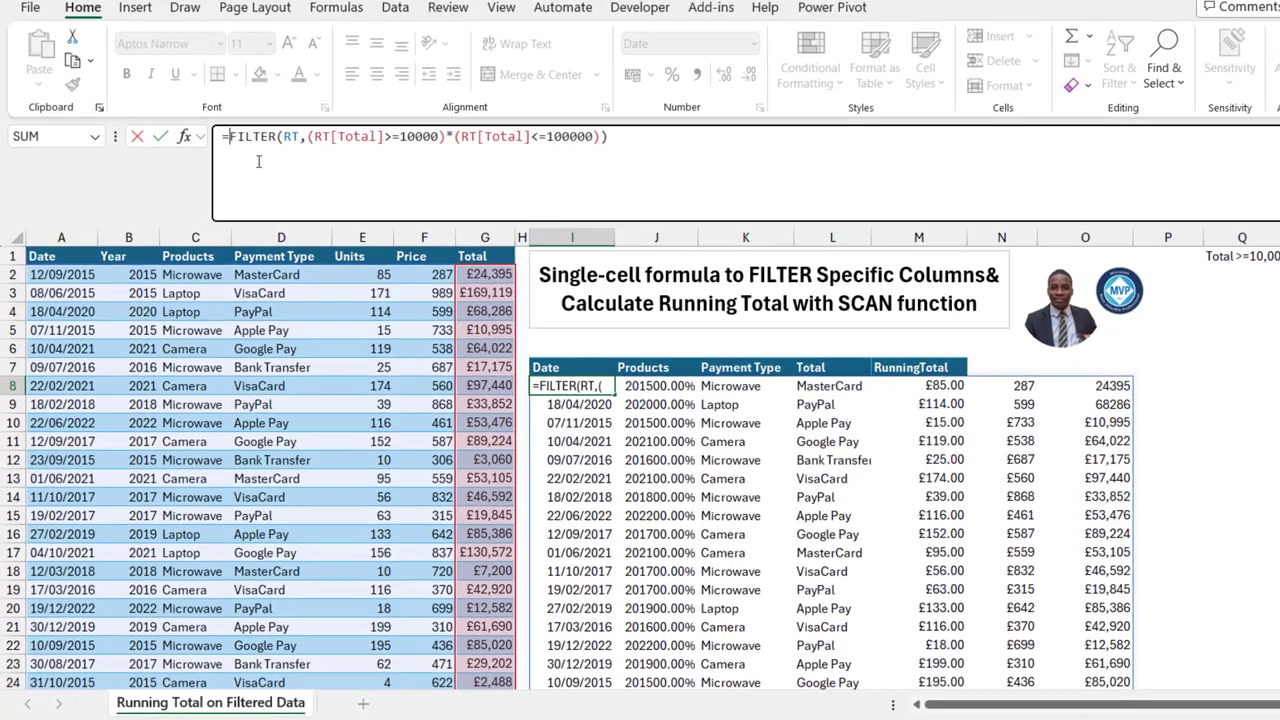
pyautogui.write('FILT')
pyautogui.press('Tab')
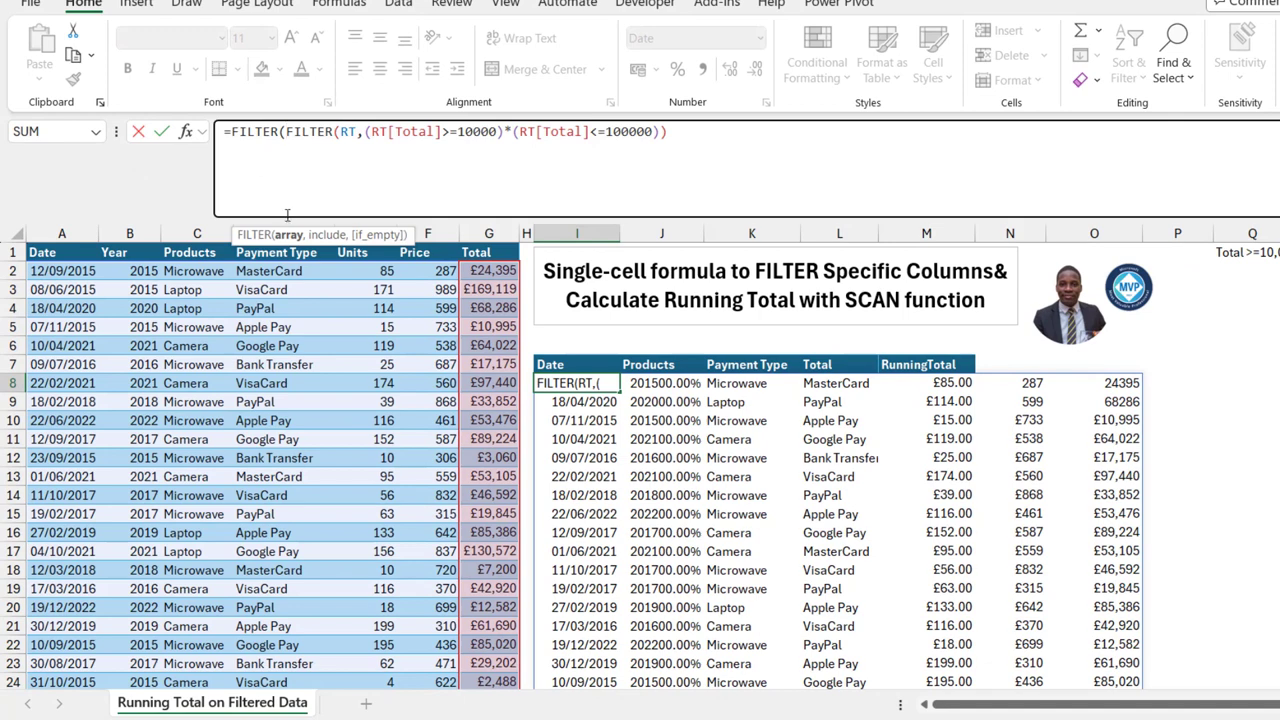
pyautogui.click(289, 236)
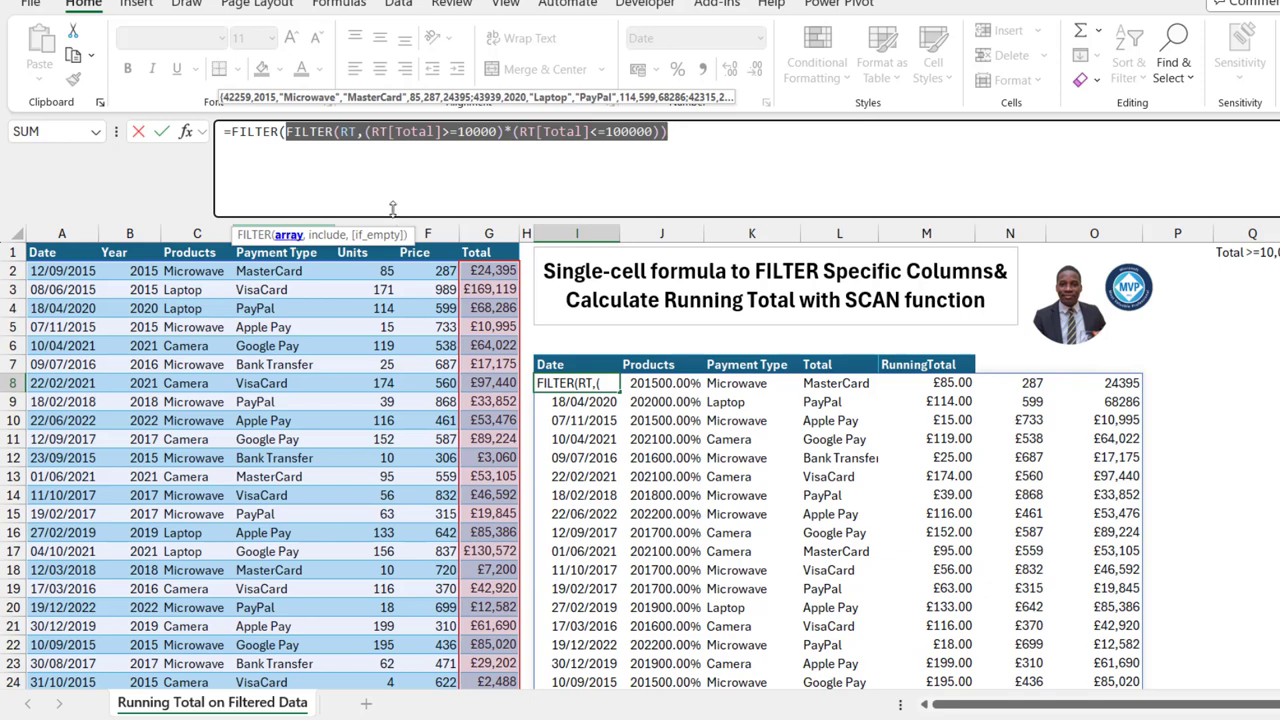
pyautogui.click(695, 131)
pyautogui.write(',')
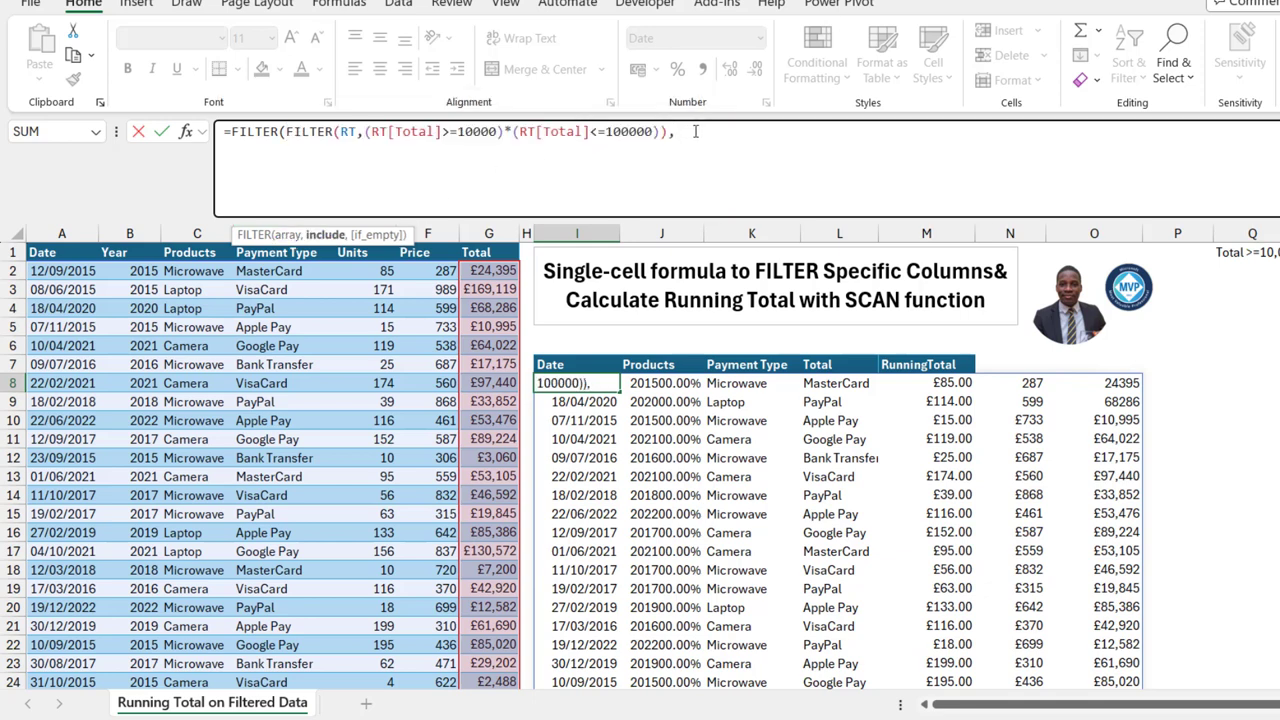
pyautogui.moveTo(377, 236); pyautogui.dragTo(437, 56)
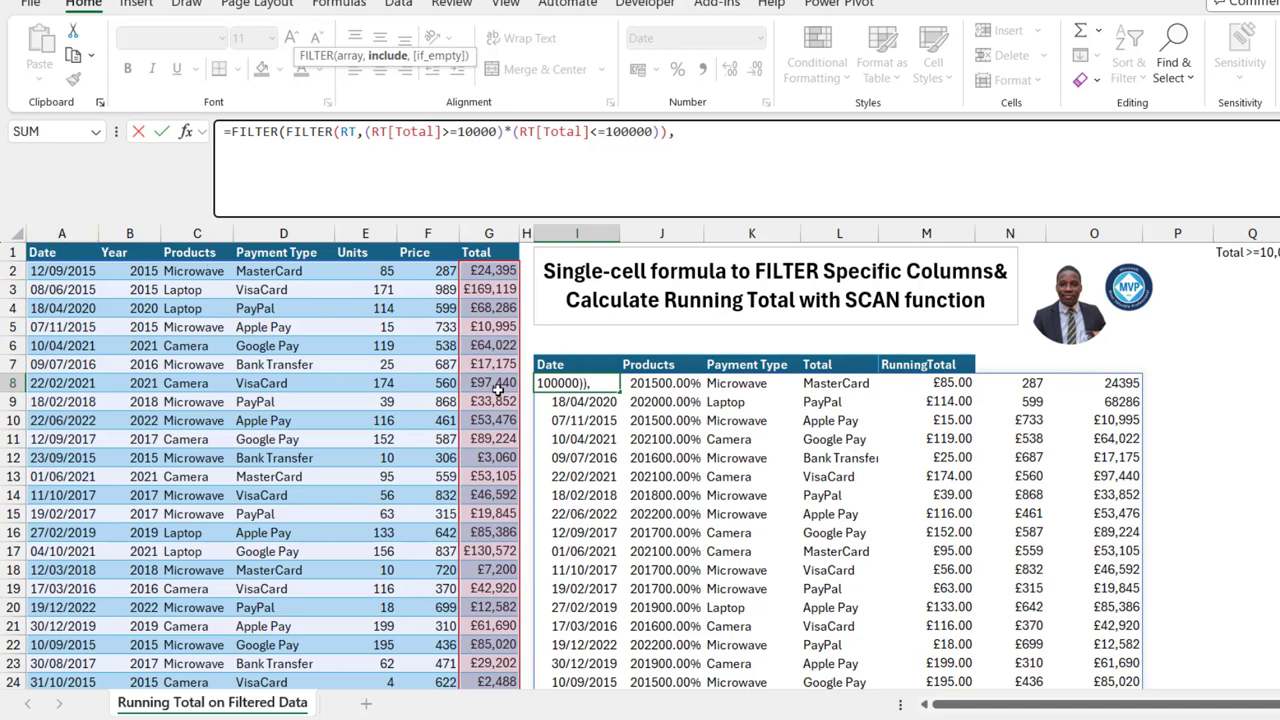
# - Add COUNTIF(I7:L7,RT[#Headers]) as the outer FILTER's include argument
pyautogui.write('COUNT')
pyautogui.press('Down')
pyautogui.press('Down')
pyautogui.press('Down')
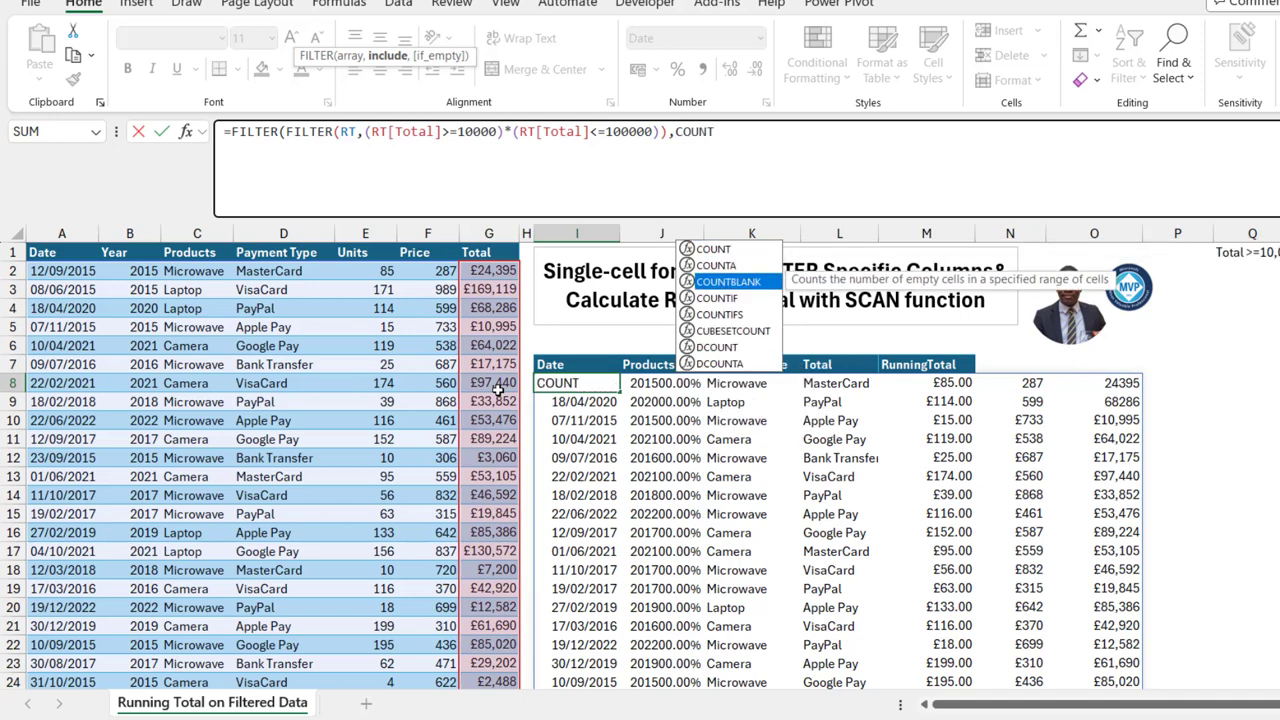
pyautogui.press('Tab')
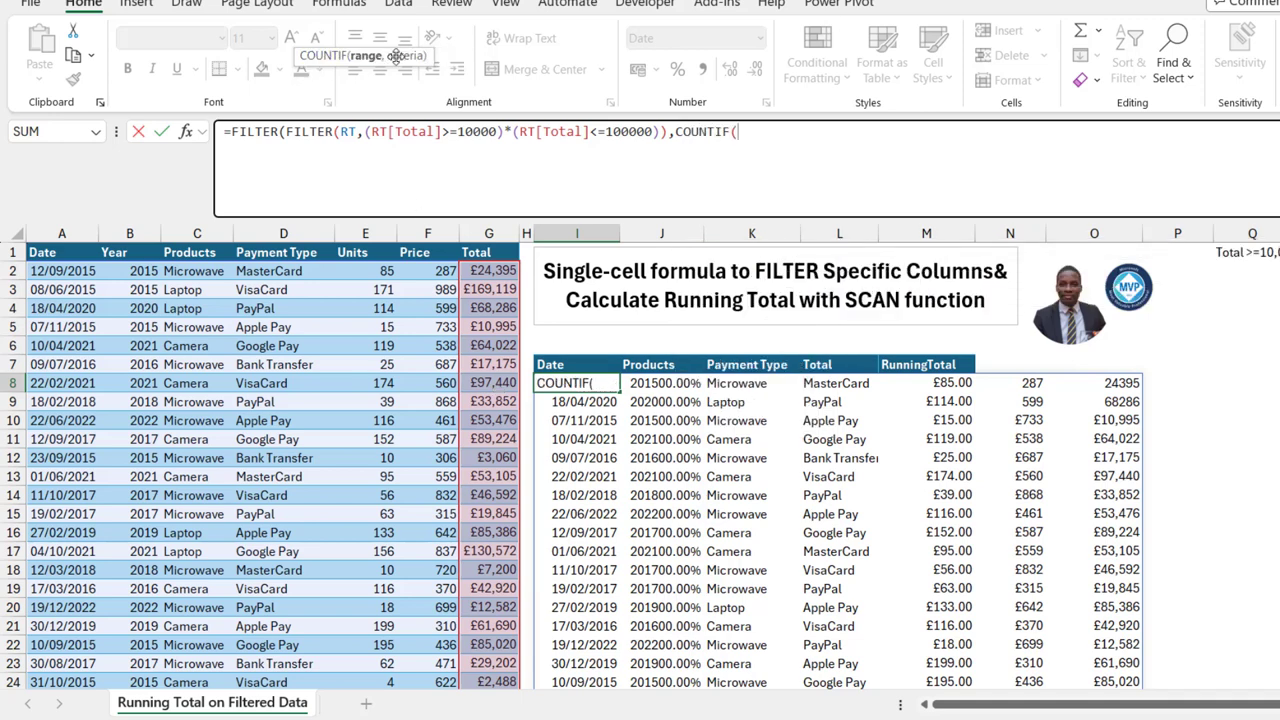
pyautogui.moveTo(408, 56); pyautogui.dragTo(418, 93)
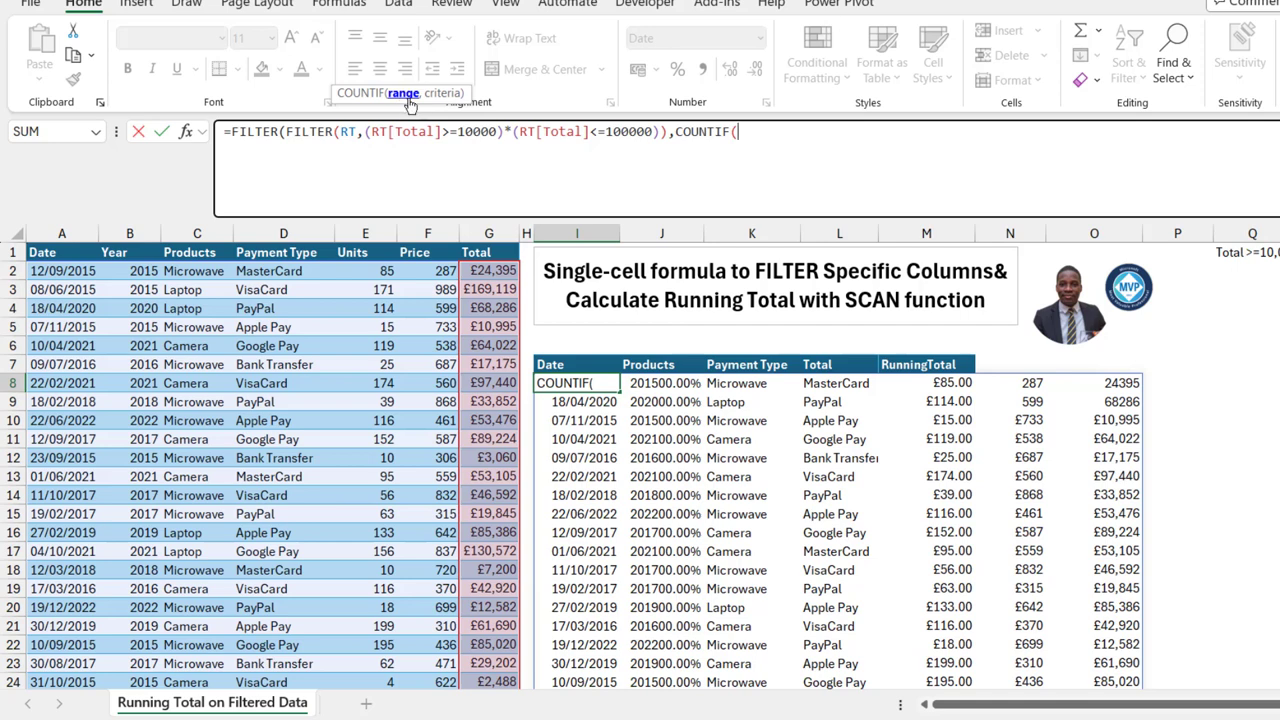
pyautogui.moveTo(558, 364); pyautogui.dragTo(845, 366)
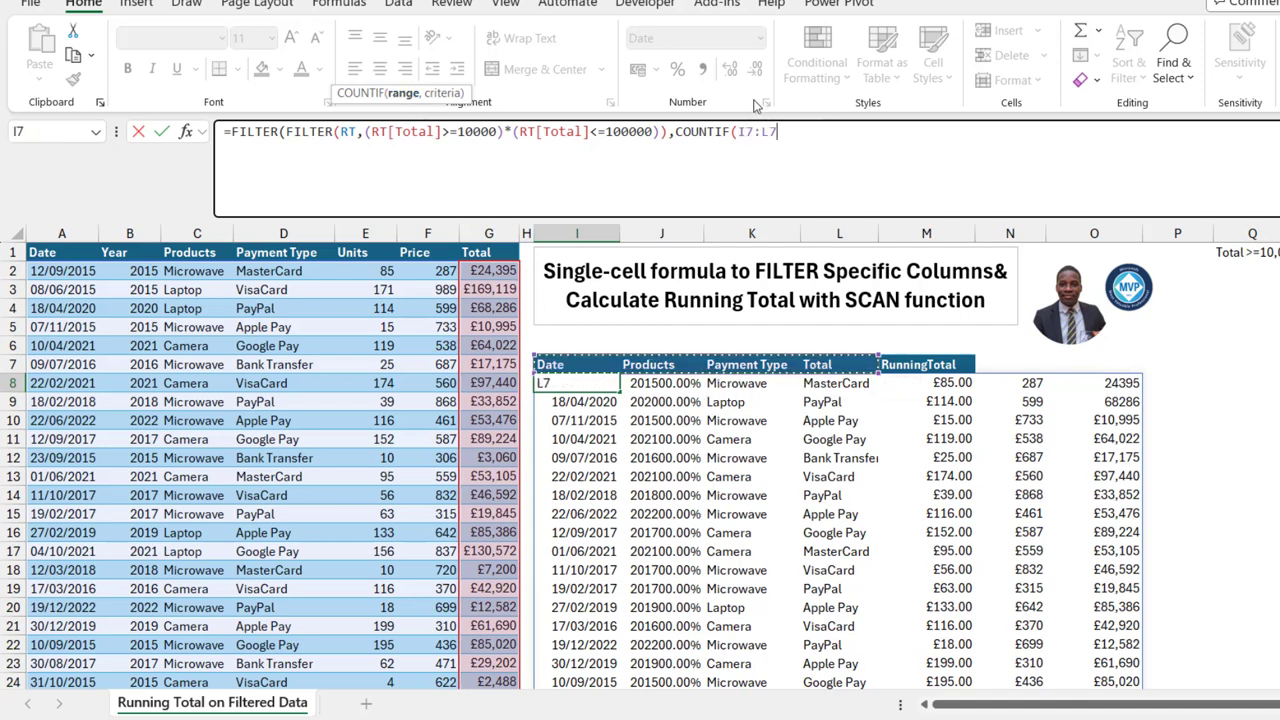
pyautogui.write(',')
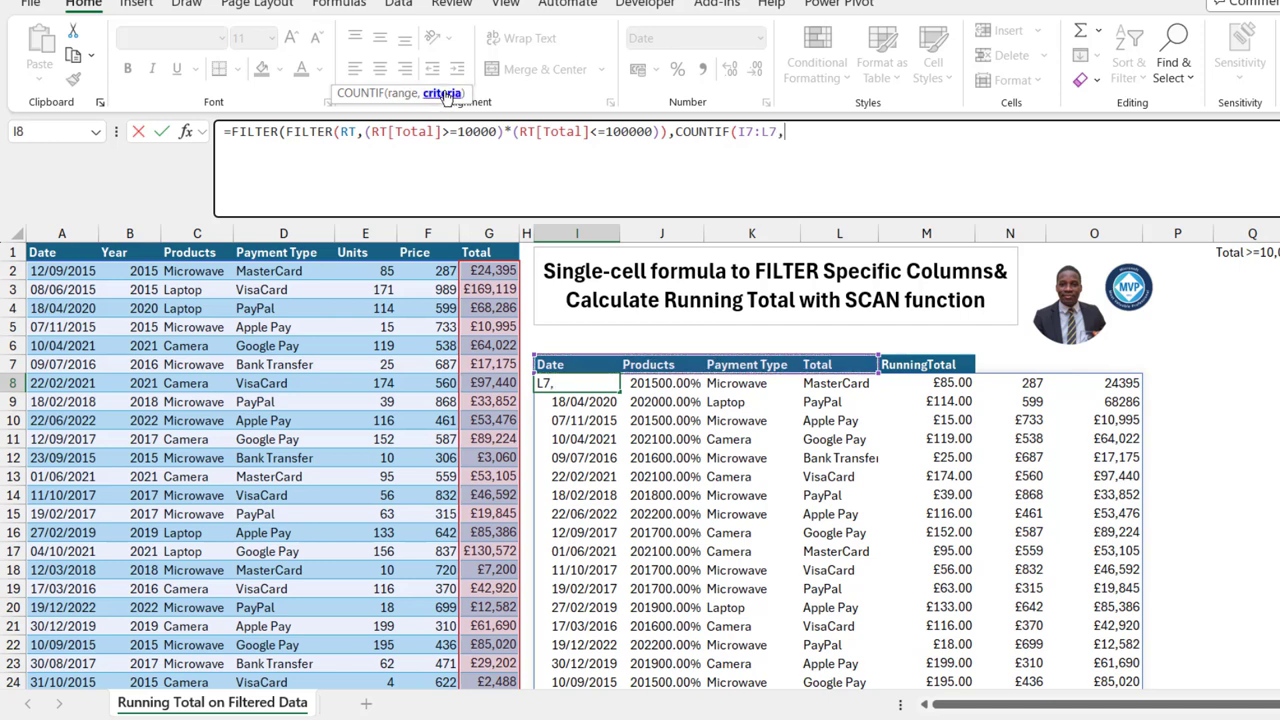
pyautogui.click(33, 252)
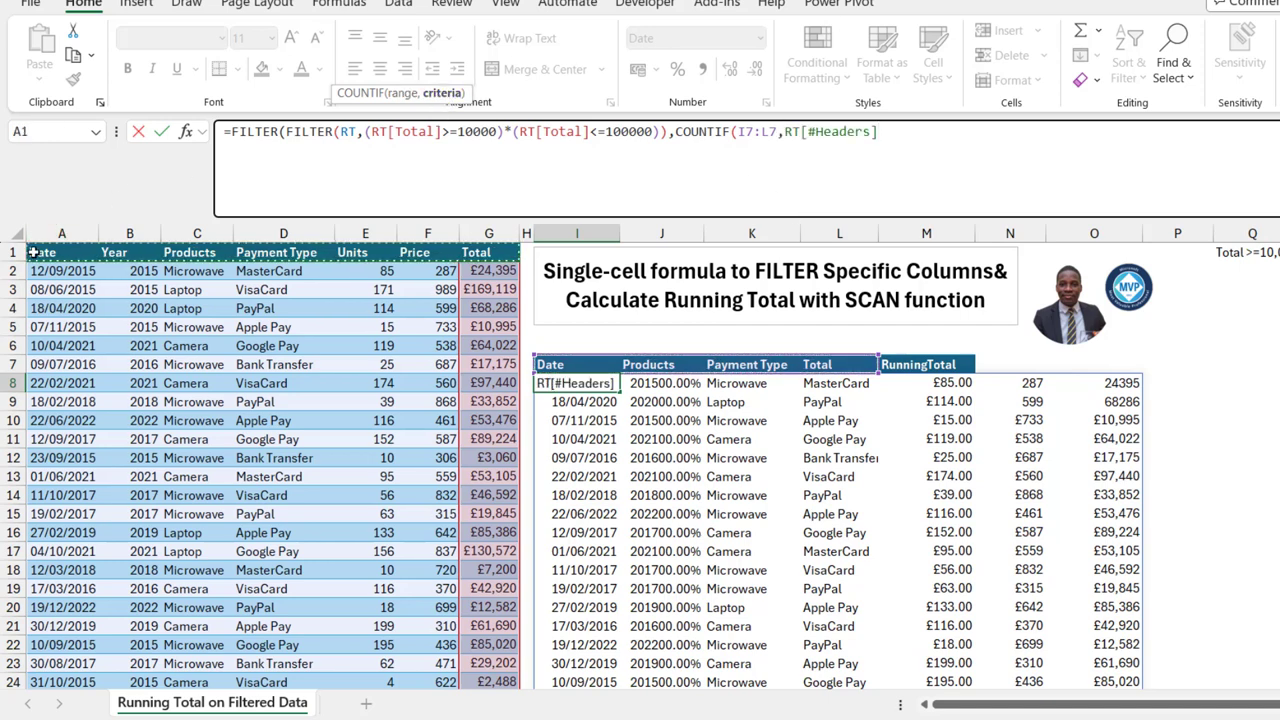
pyautogui.write(')')
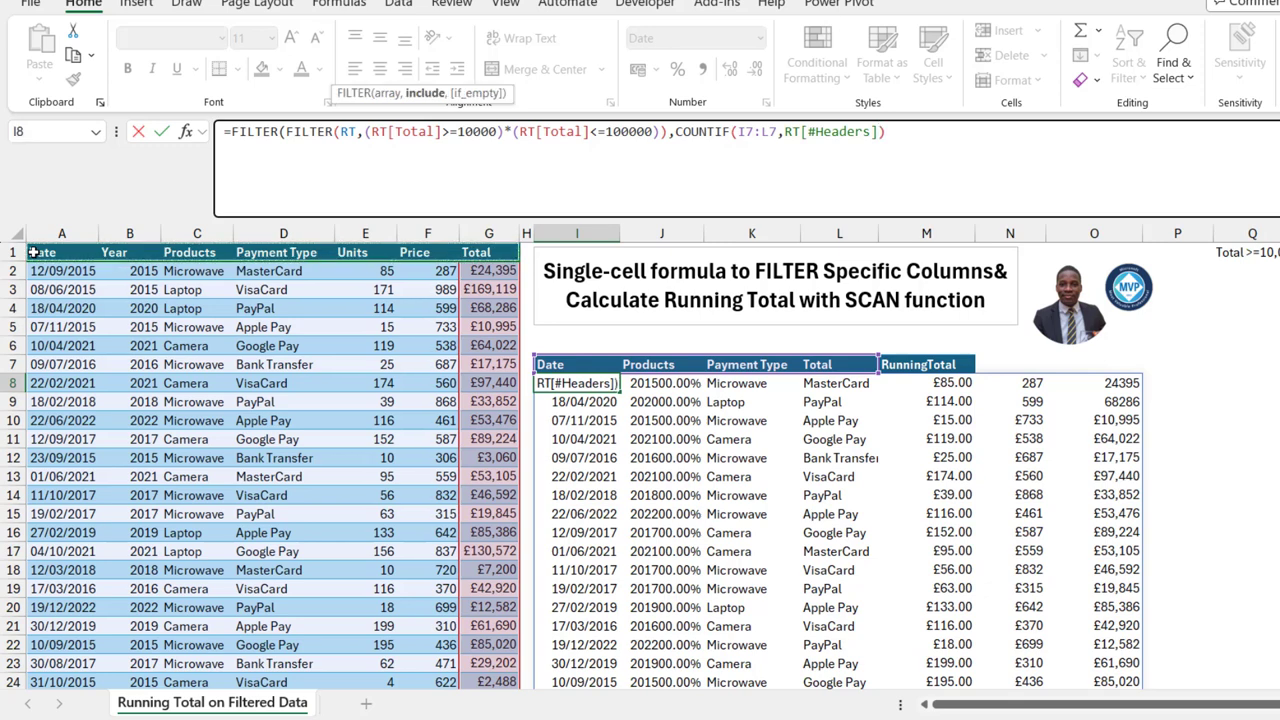
# - Preview the include argument's array, close the outer FILTER, enter the formula in I8 and review the spilled columns
pyautogui.click(430, 93)
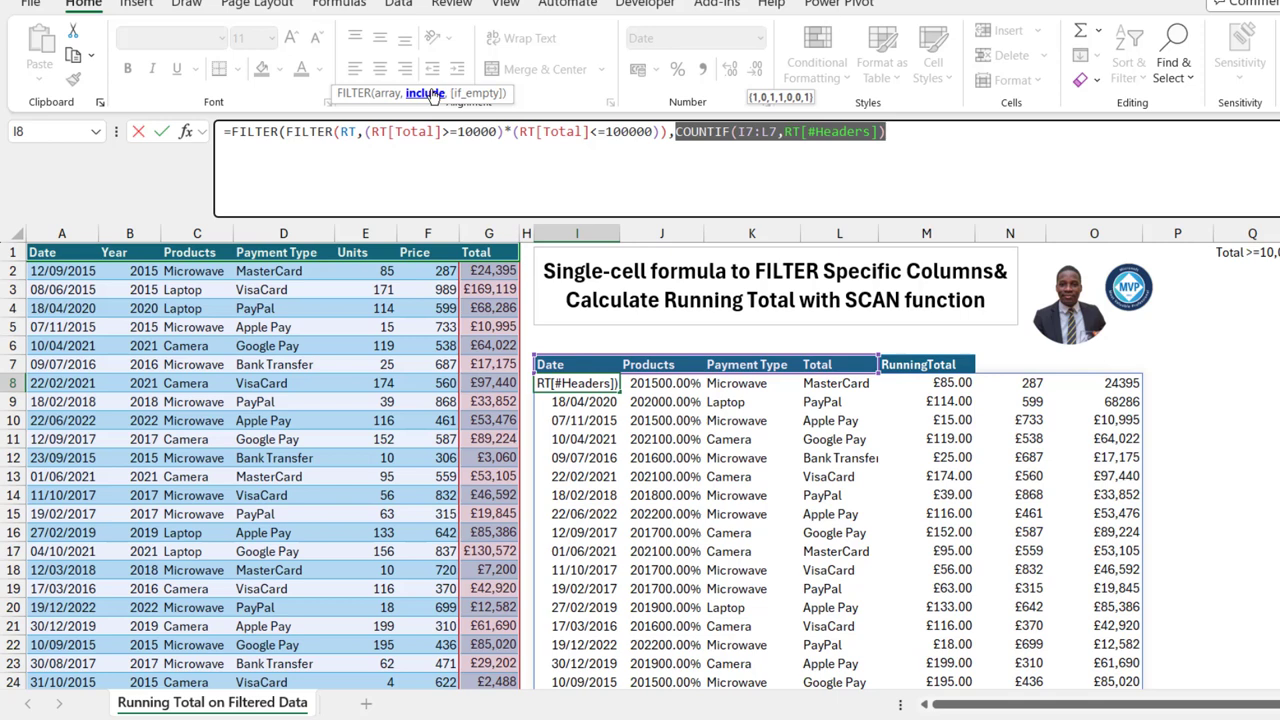
pyautogui.click(915, 131)
pyautogui.write(')')
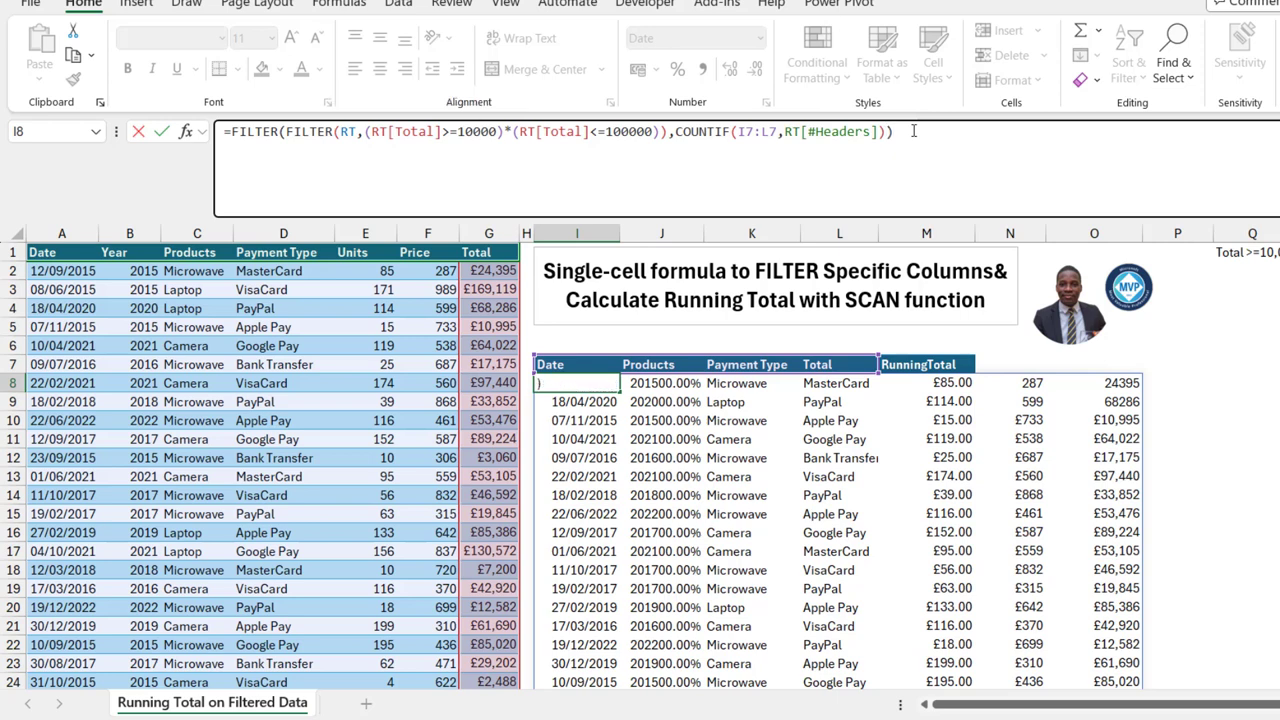
pyautogui.hotkey('ctrl', 'Return')
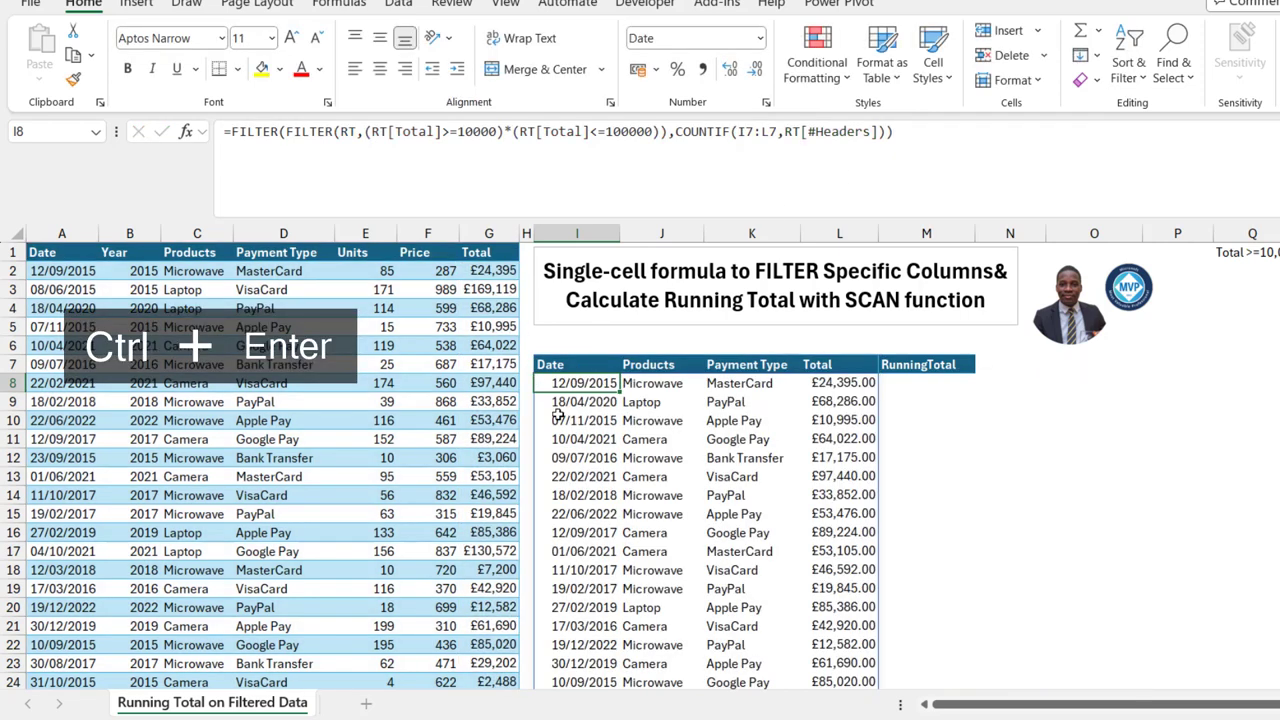
pyautogui.moveTo(557, 385); pyautogui.dragTo(859, 572)
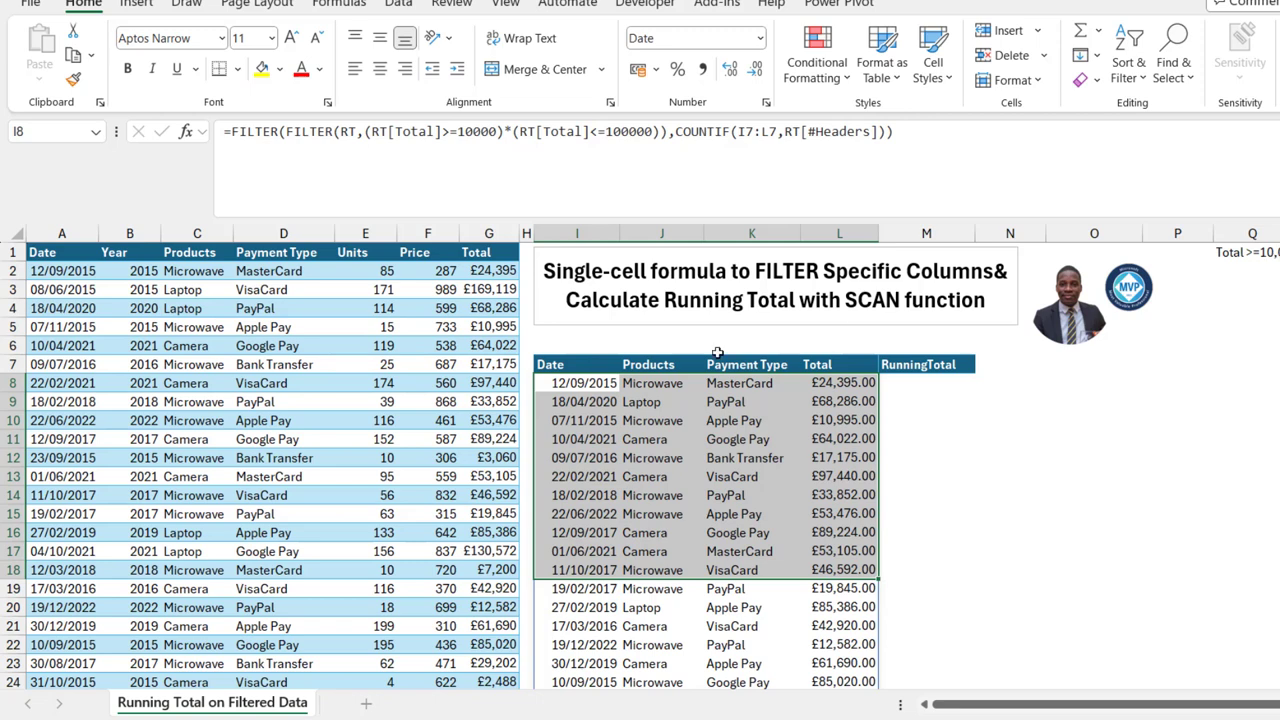
# - Put the COUNTIF include argument of the I8 formula on its own line
pyautogui.click(591, 379)
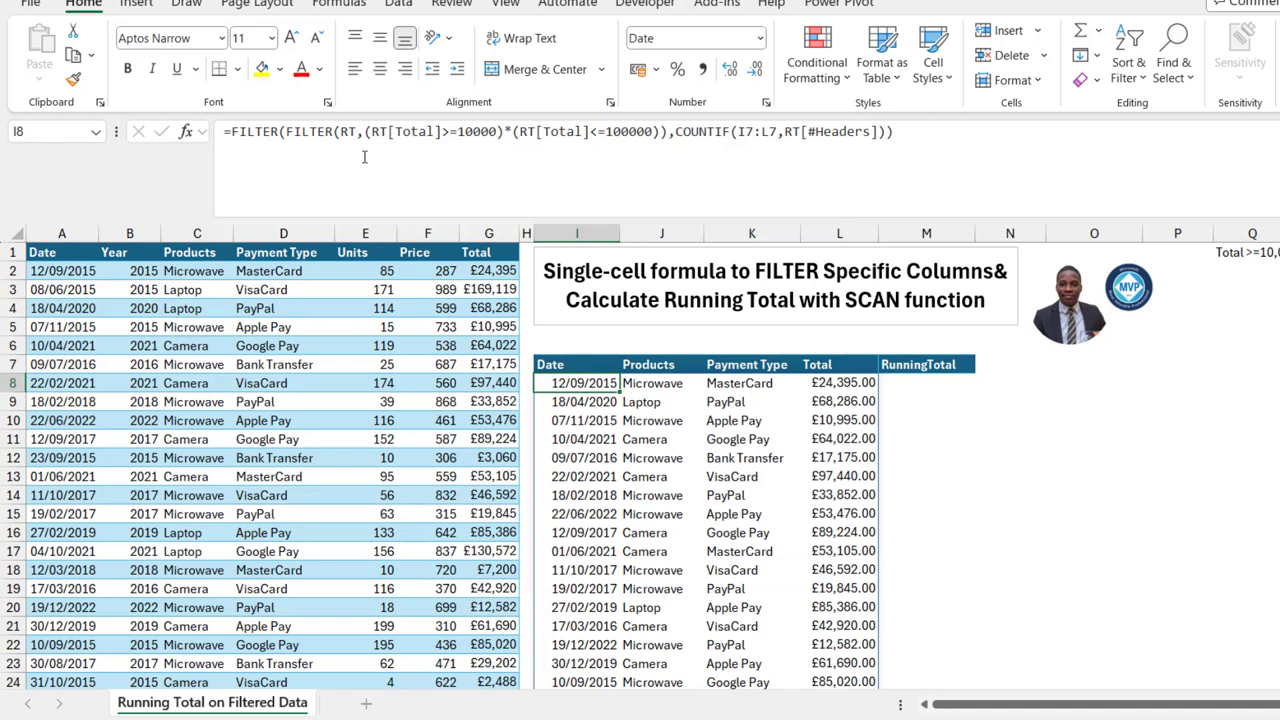
pyautogui.click(238, 138)
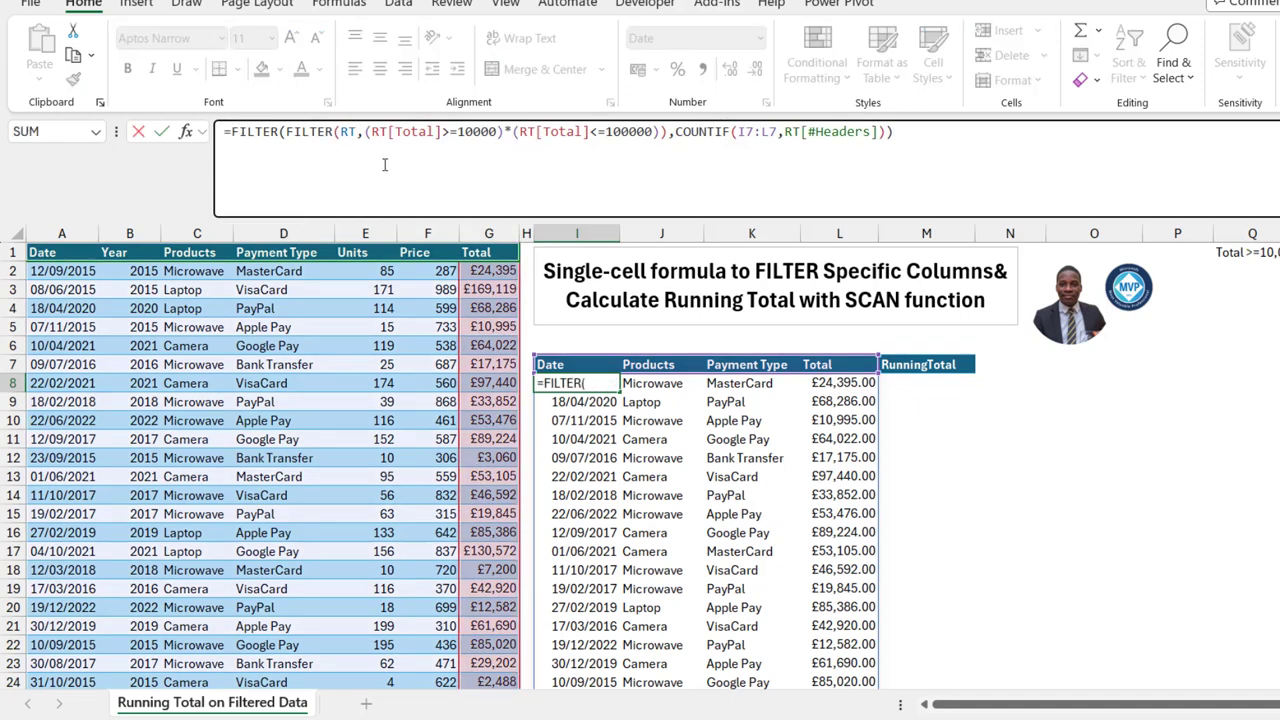
pyautogui.click(675, 133)
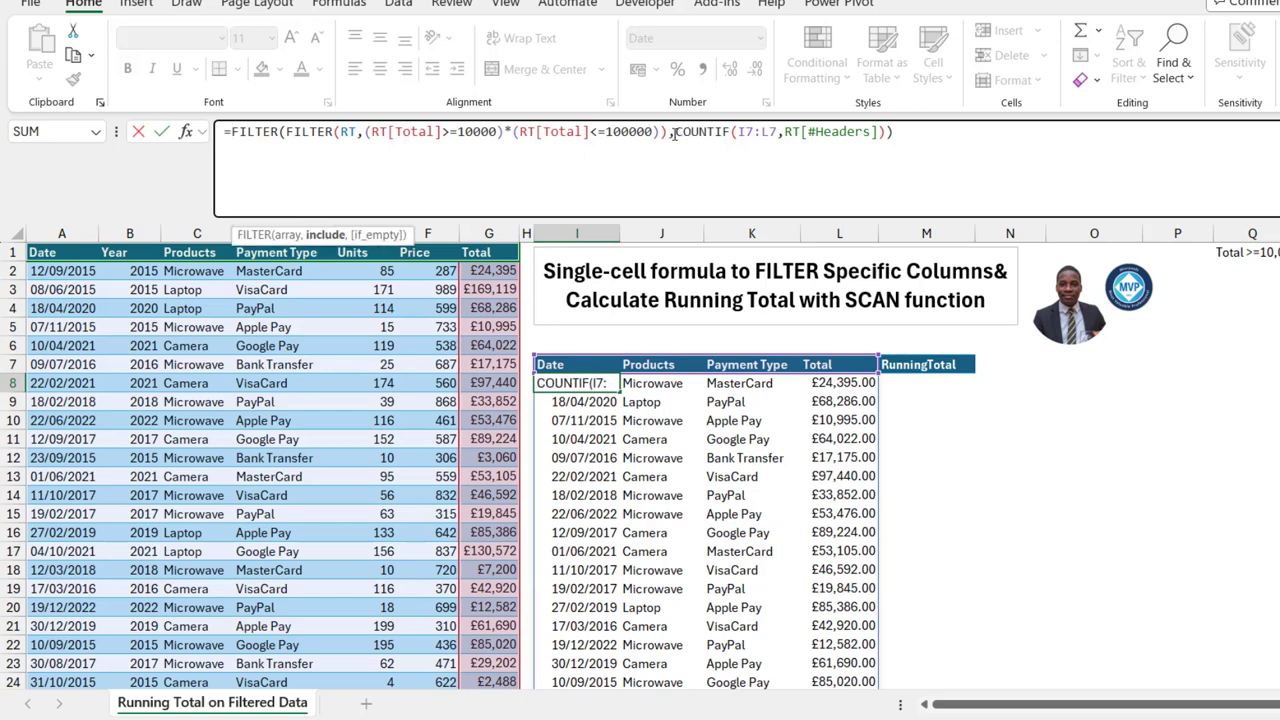
pyautogui.hotkey('alt', 'Return')
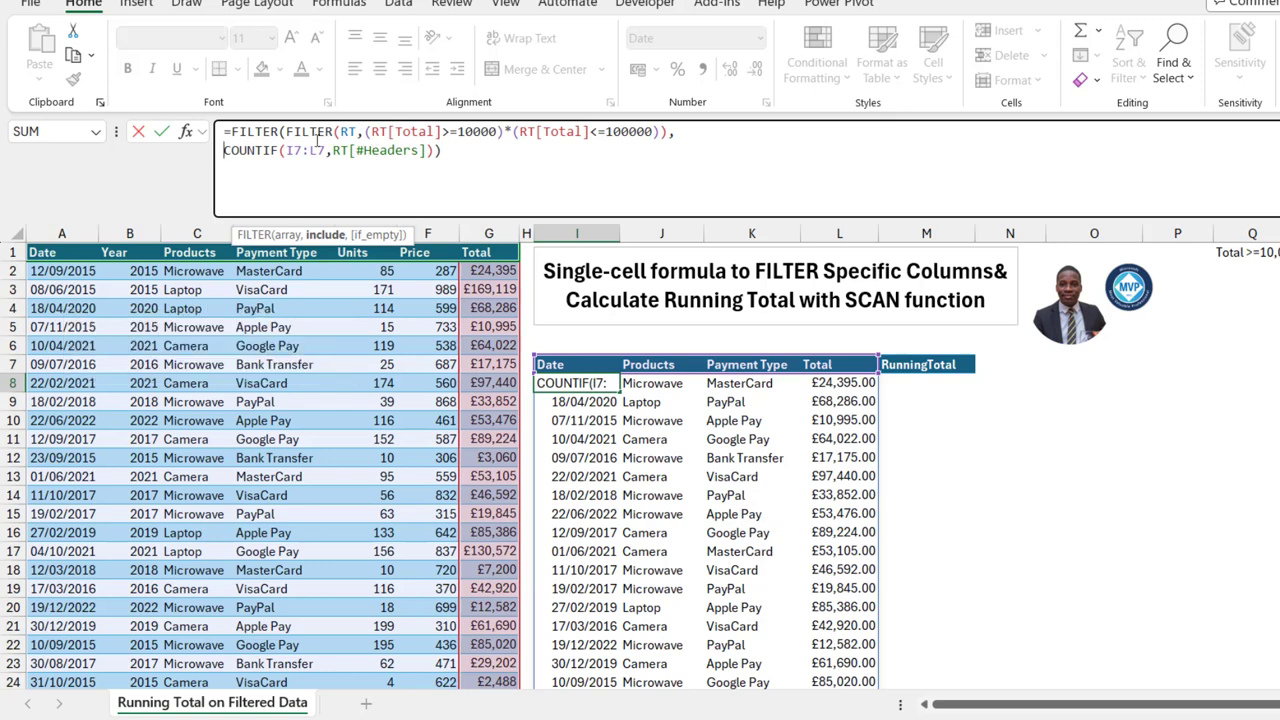
# - Wrap the I8 formula in SORT with the outer FILTER as its array, ready for the sort index
pyautogui.click(231, 132)
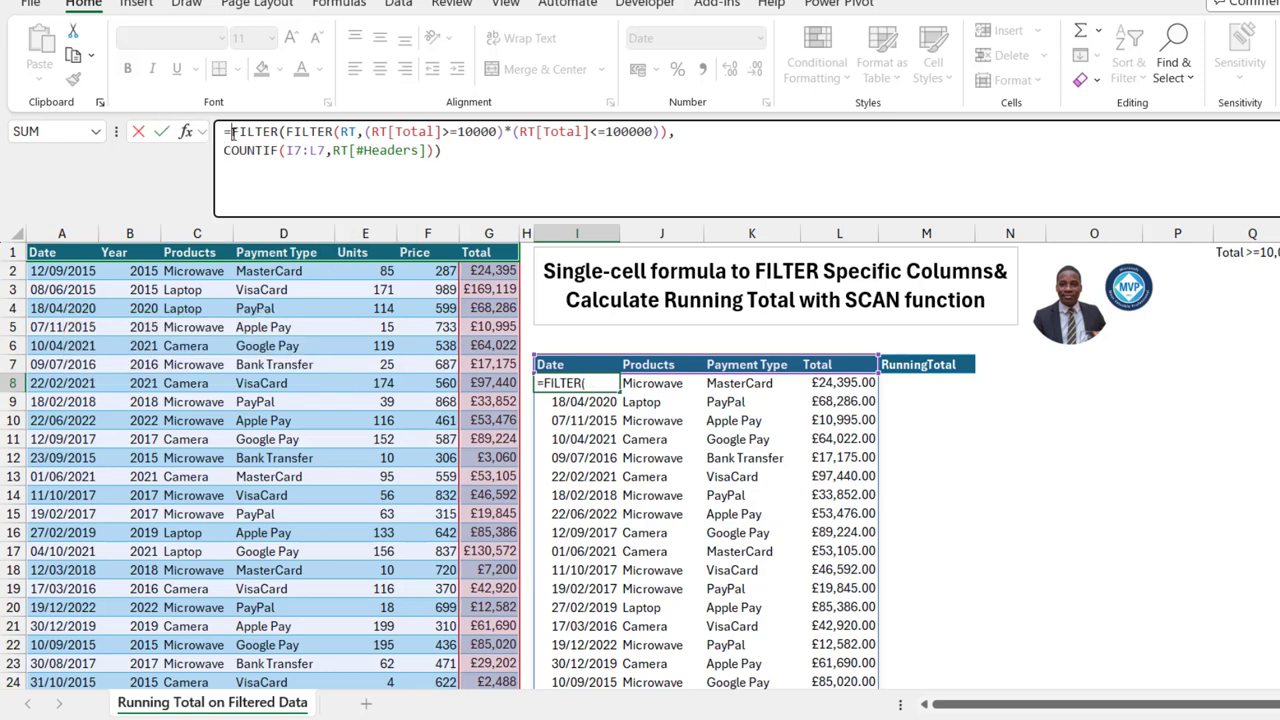
pyautogui.write('SORT(')
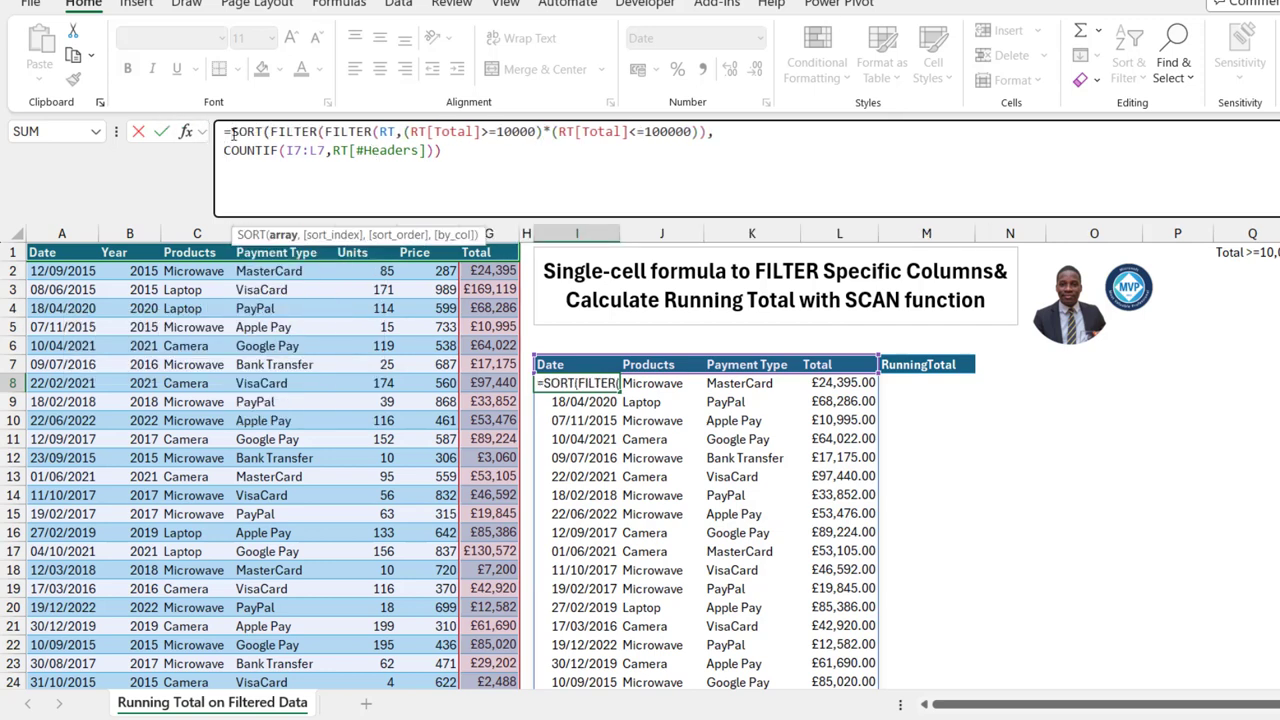
pyautogui.click(283, 236)
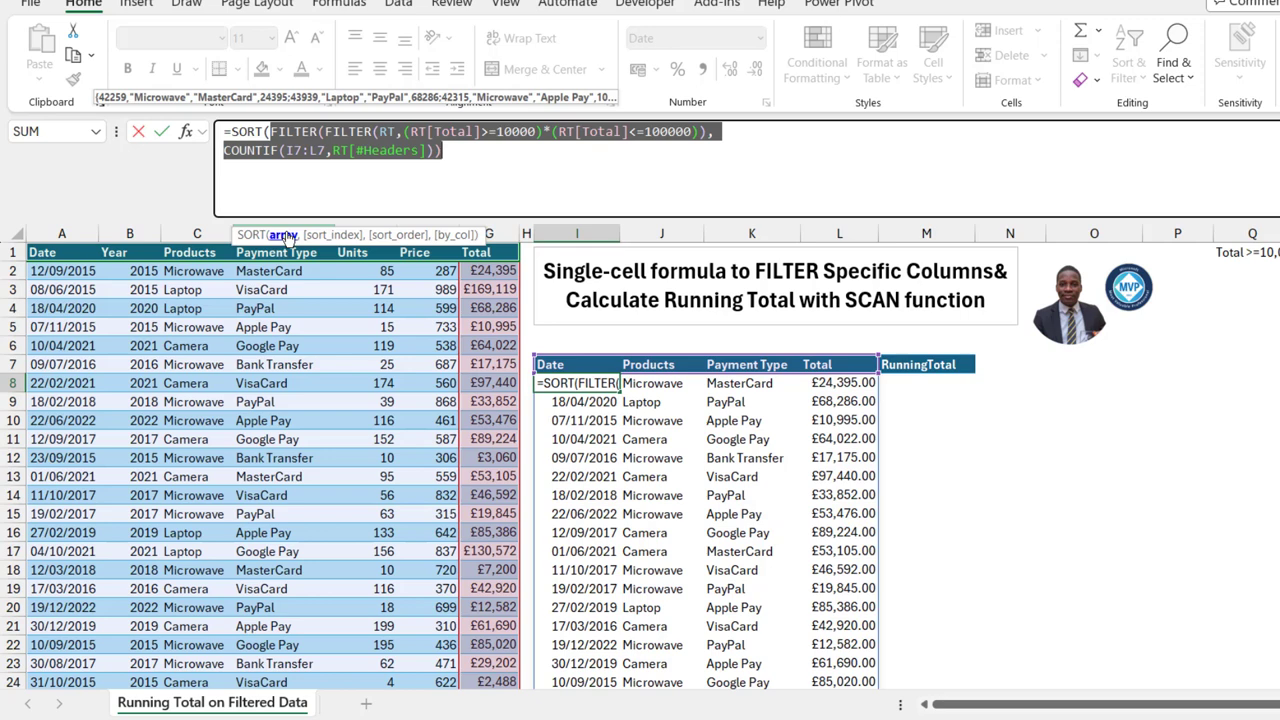
pyautogui.click(463, 153)
pyautogui.write(',')
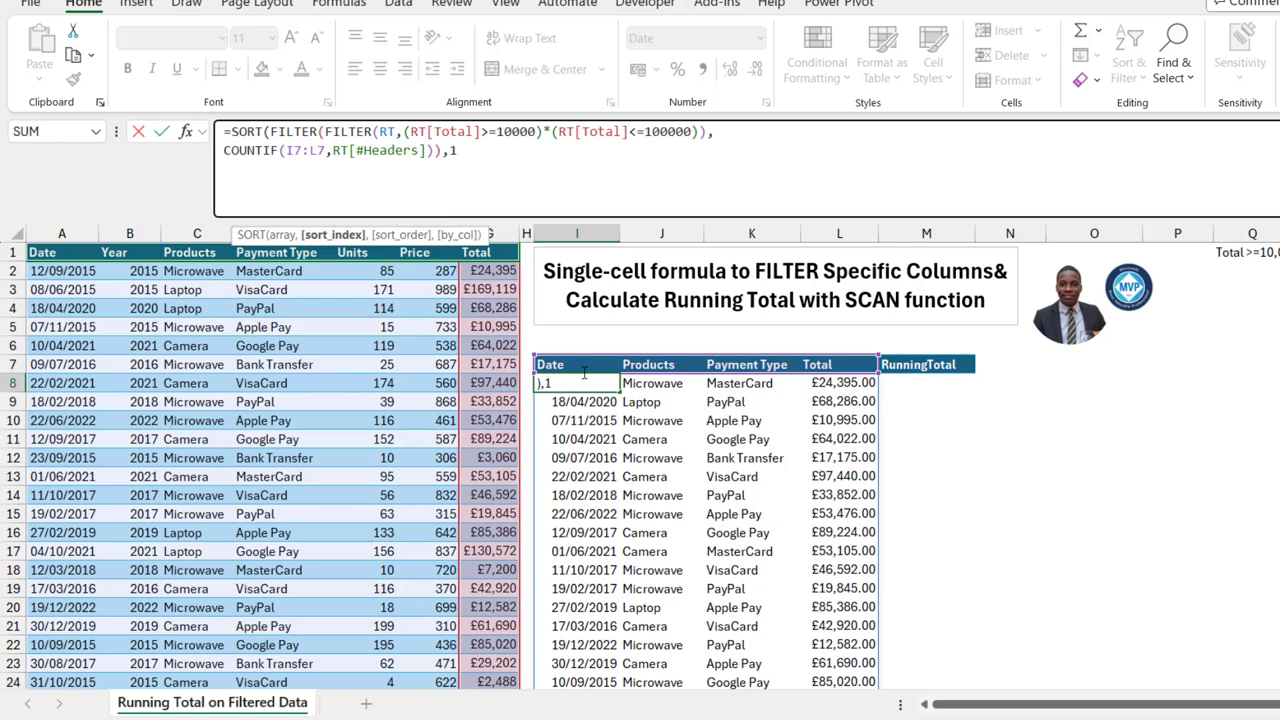
# - Leave SORT's sort index empty, set the sort order to 1 - Ascending, close the function and enter the formula in I8
pyautogui.write(',')
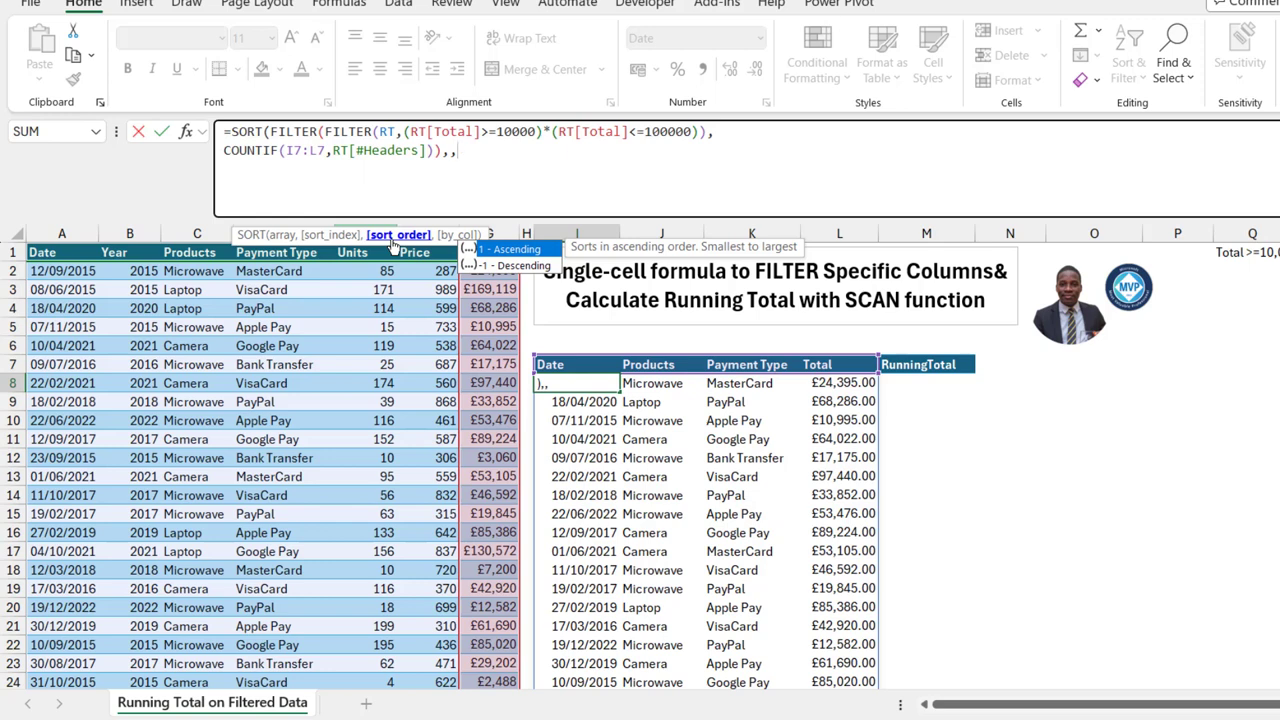
pyautogui.doubleClick(529, 249)
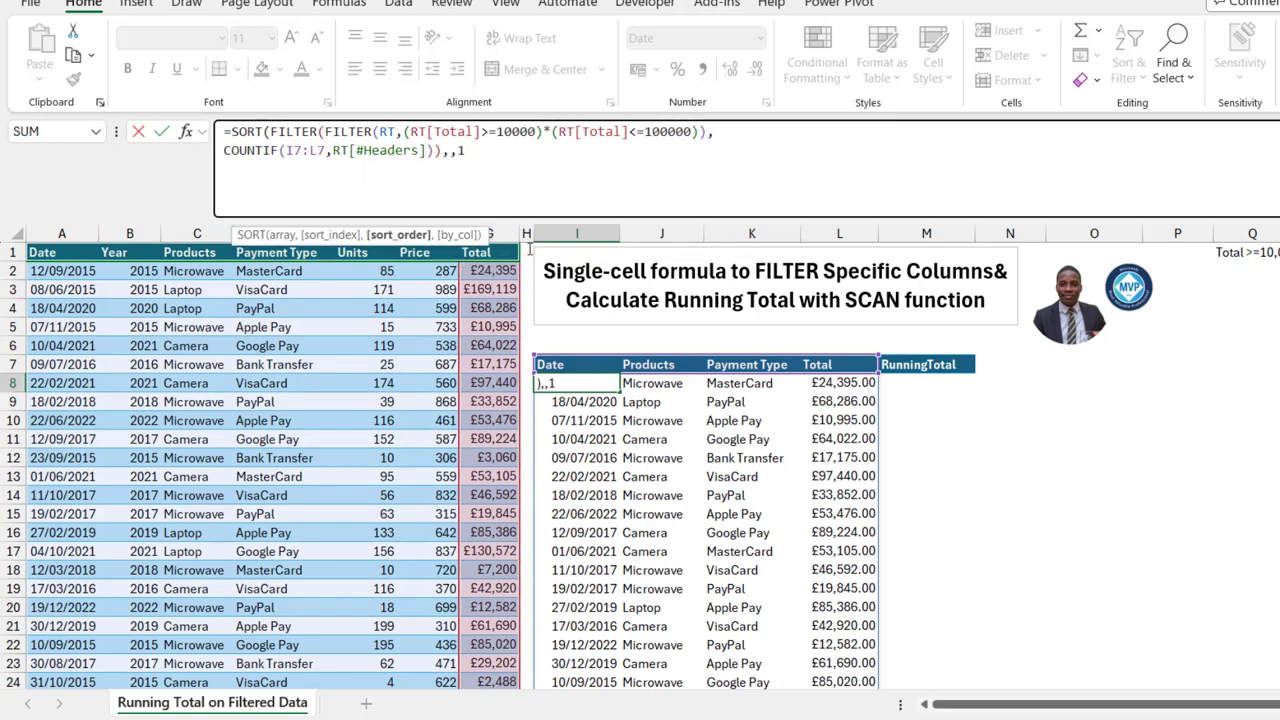
pyautogui.write(')')
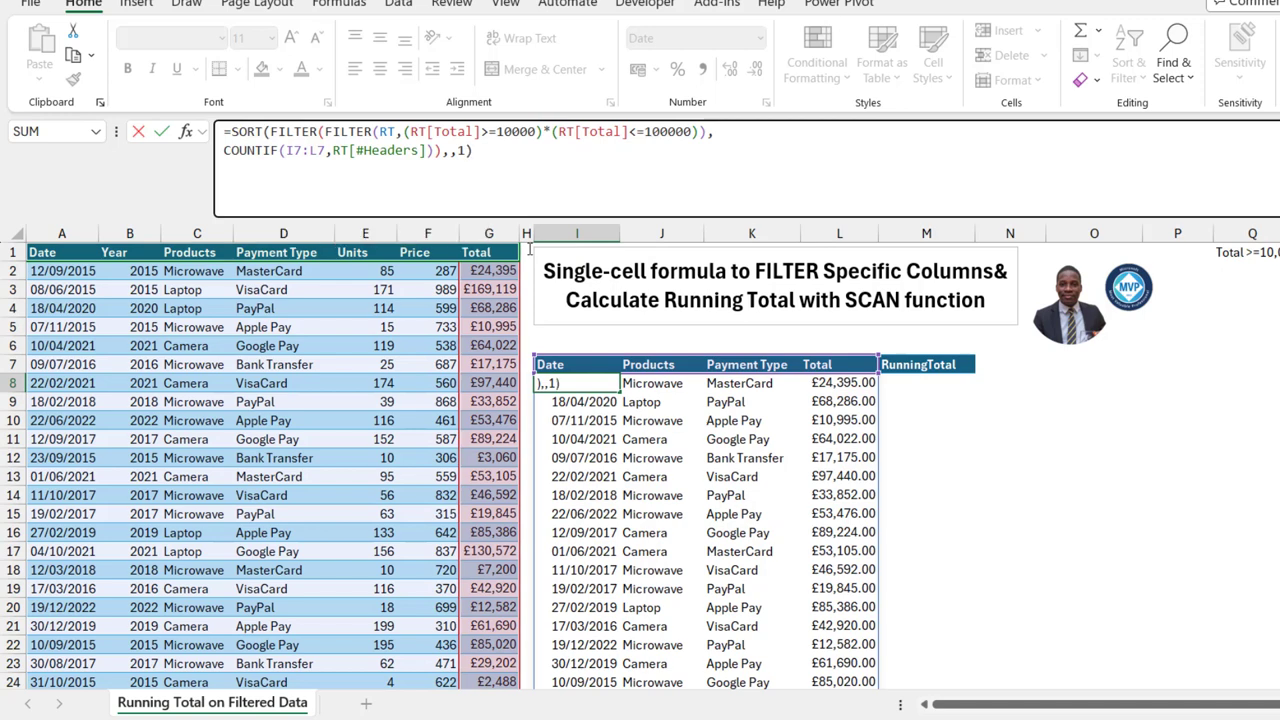
pyautogui.hotkey('ctrl', 'Return')
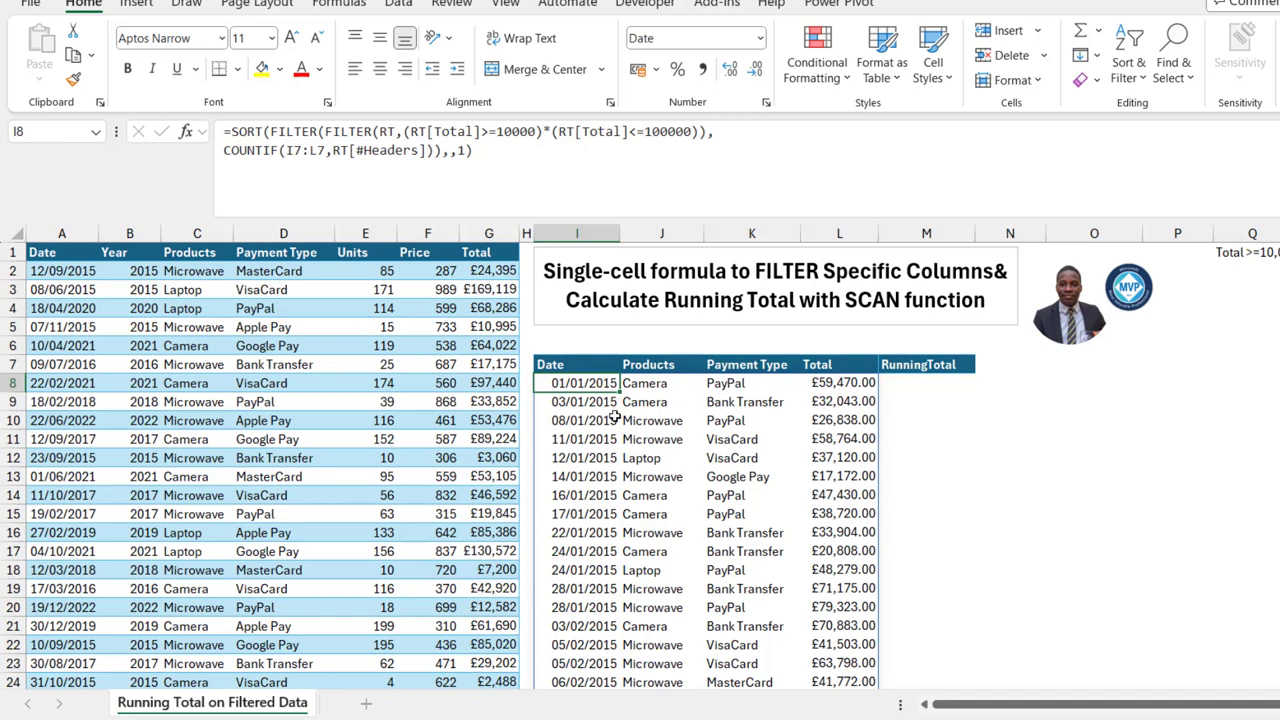
# - Check the date order of the spilled results at the last and first rows of column I
pyautogui.hotkey('ctrl', 'Down')
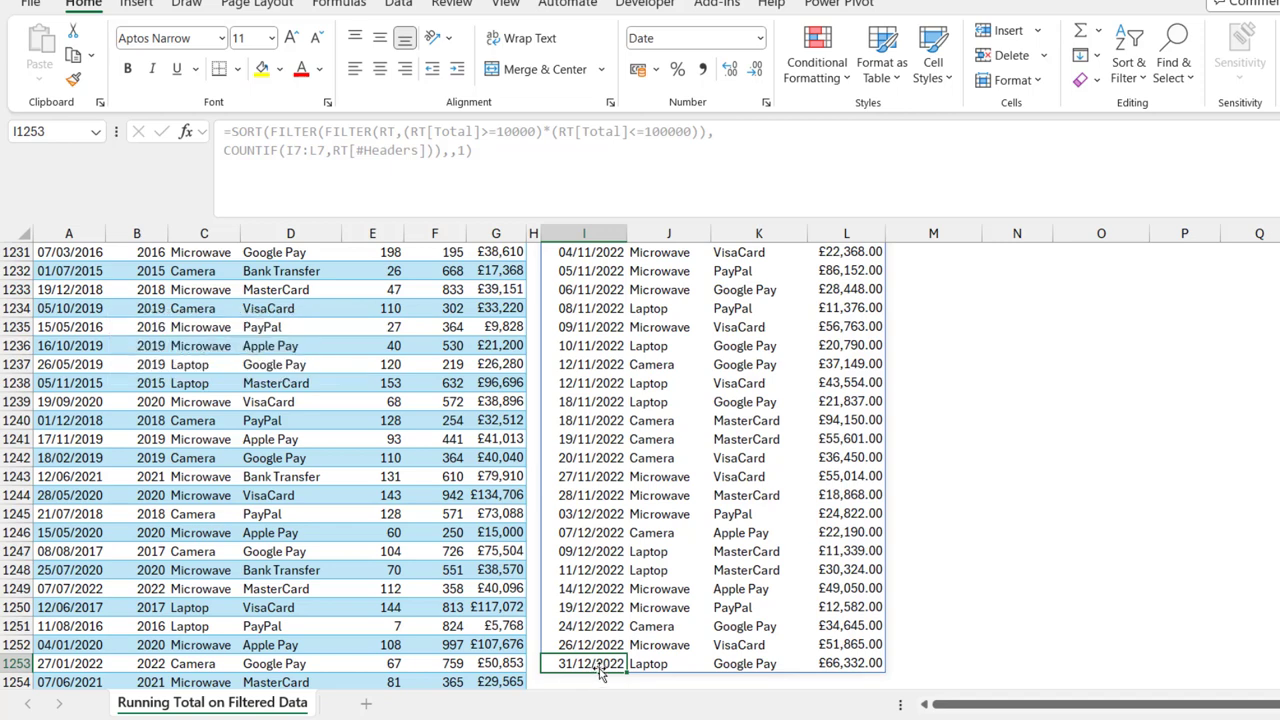
pyautogui.hotkey('ctrl', 'Up')
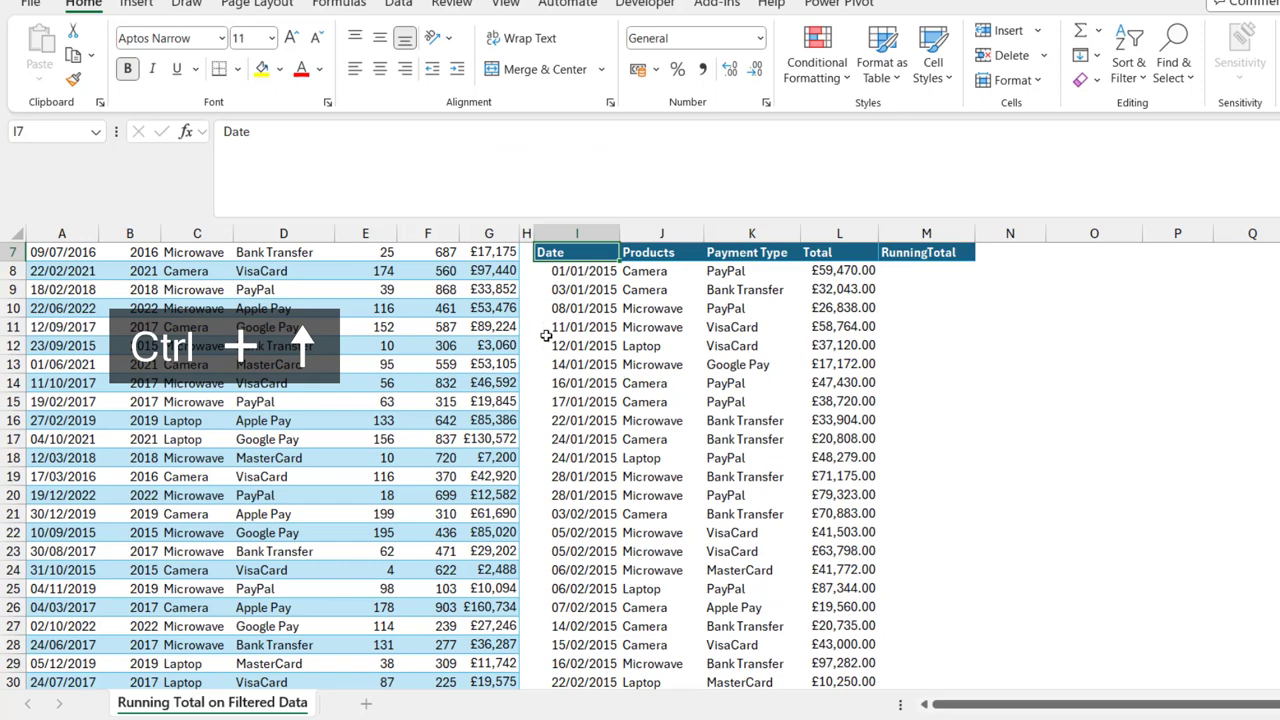
pyautogui.click(580, 272)
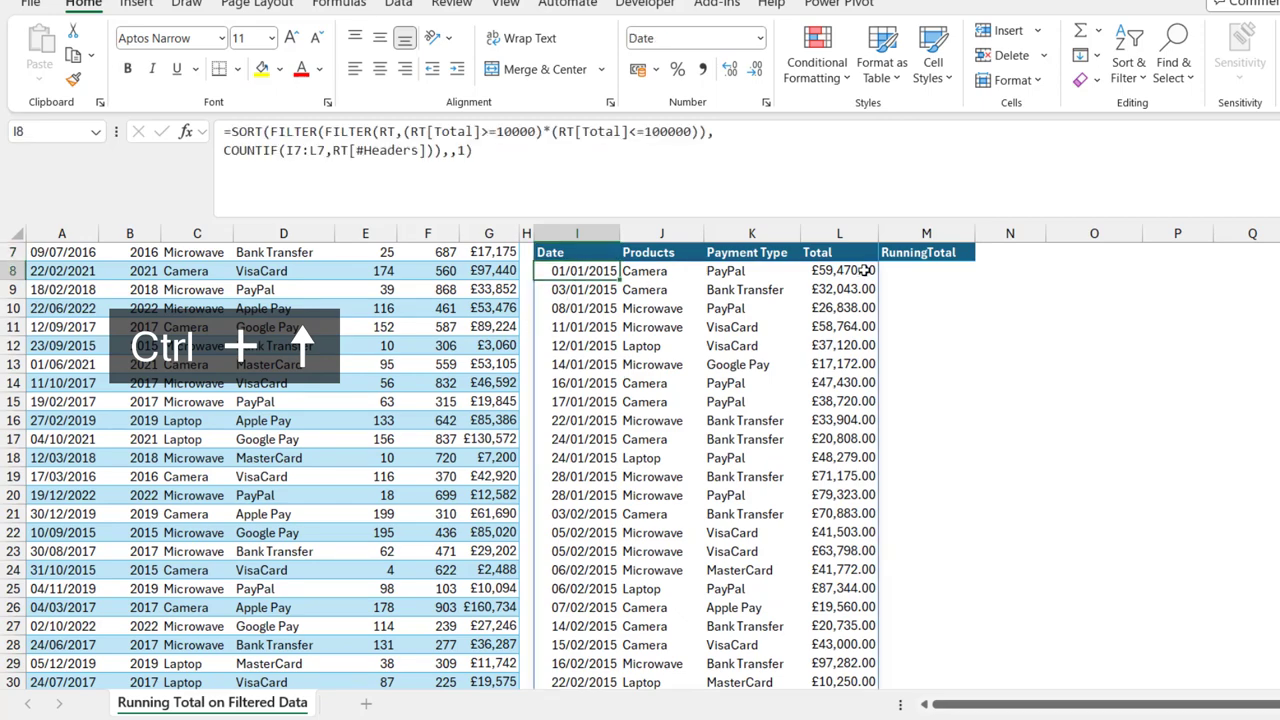
pyautogui.press('Up')
pyautogui.press('Up')
pyautogui.hotkey('ctrl', 'Up')
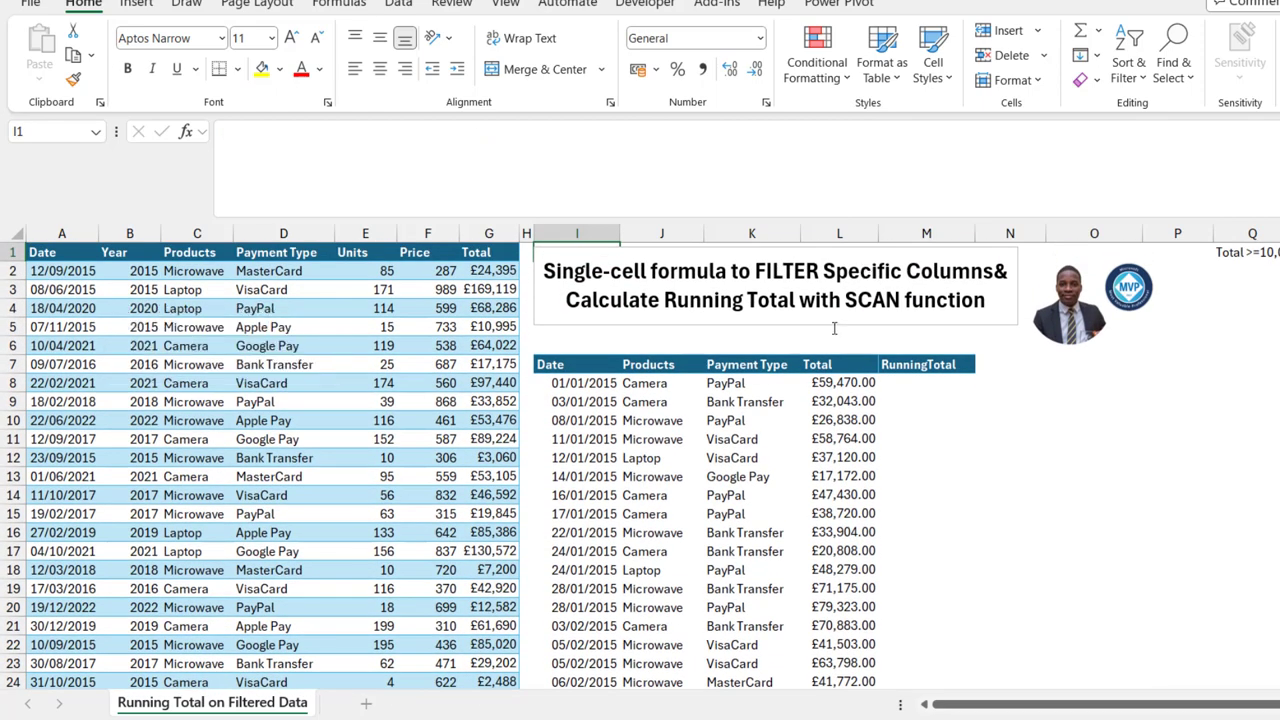
# - Open a LET function in front of SORT in the I8 formula and preview the whole SORT expression's array
pyautogui.click(583, 378)
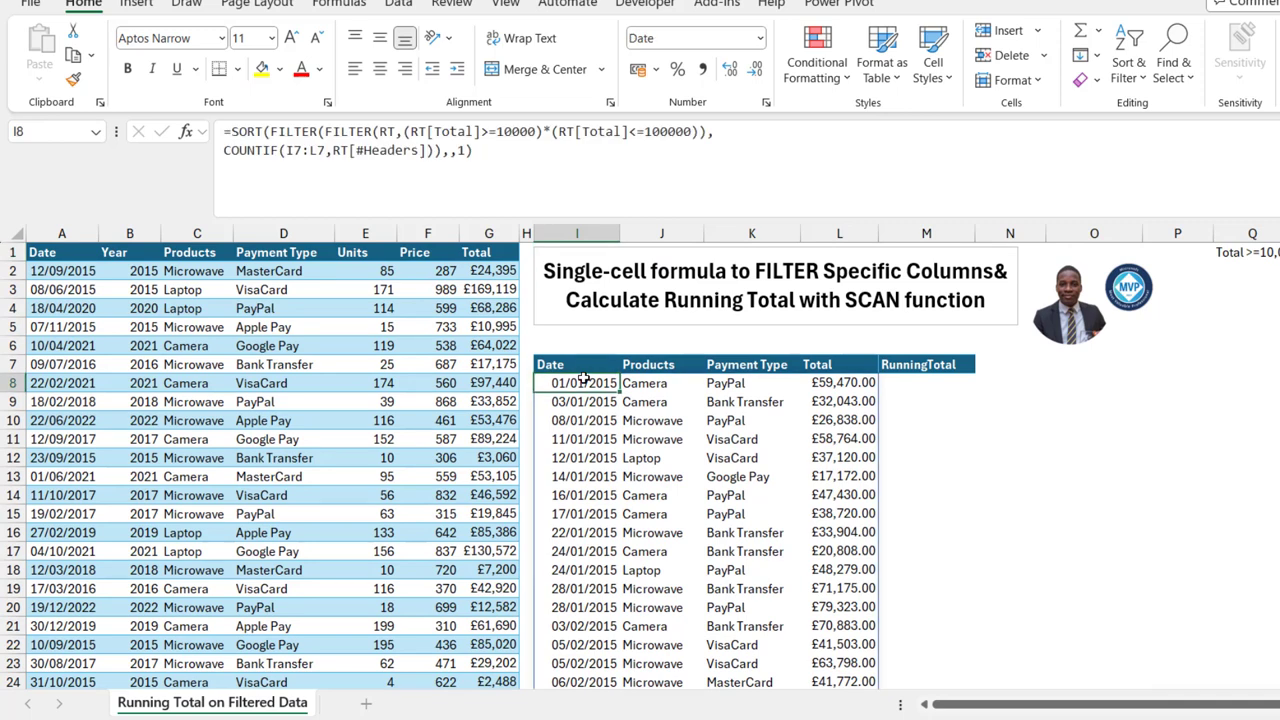
pyautogui.click(232, 134)
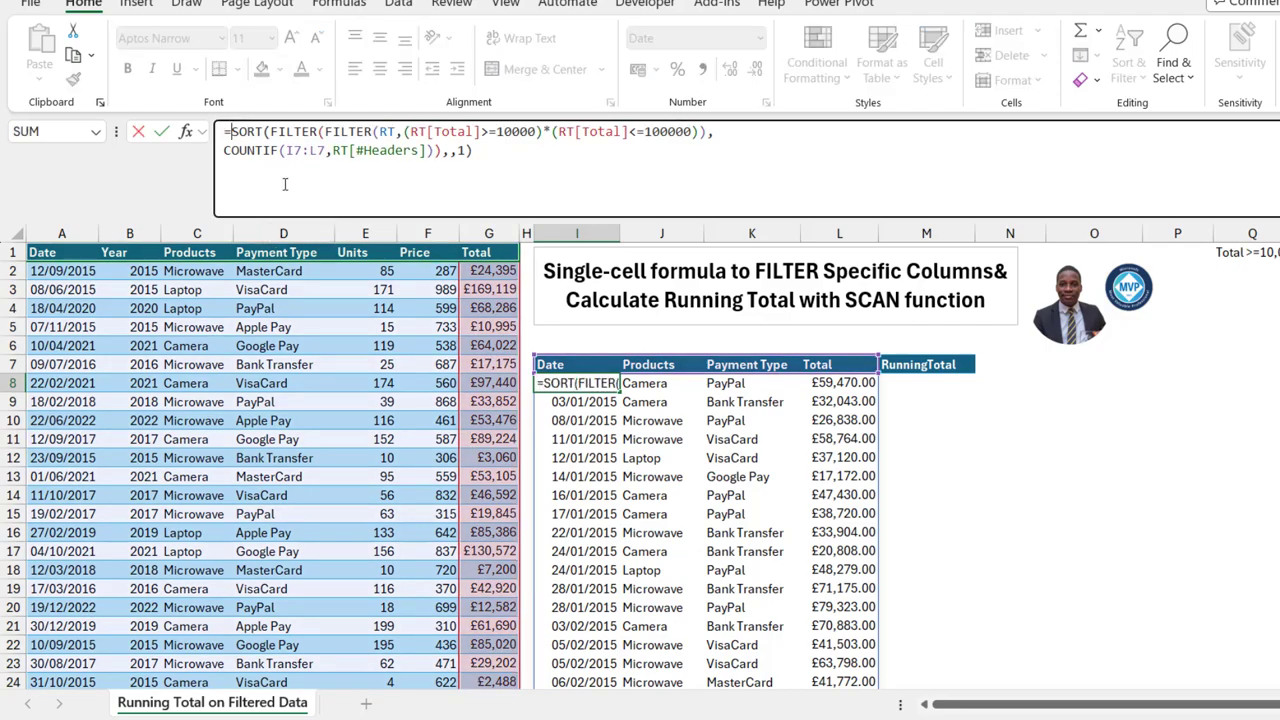
pyautogui.write('LET')
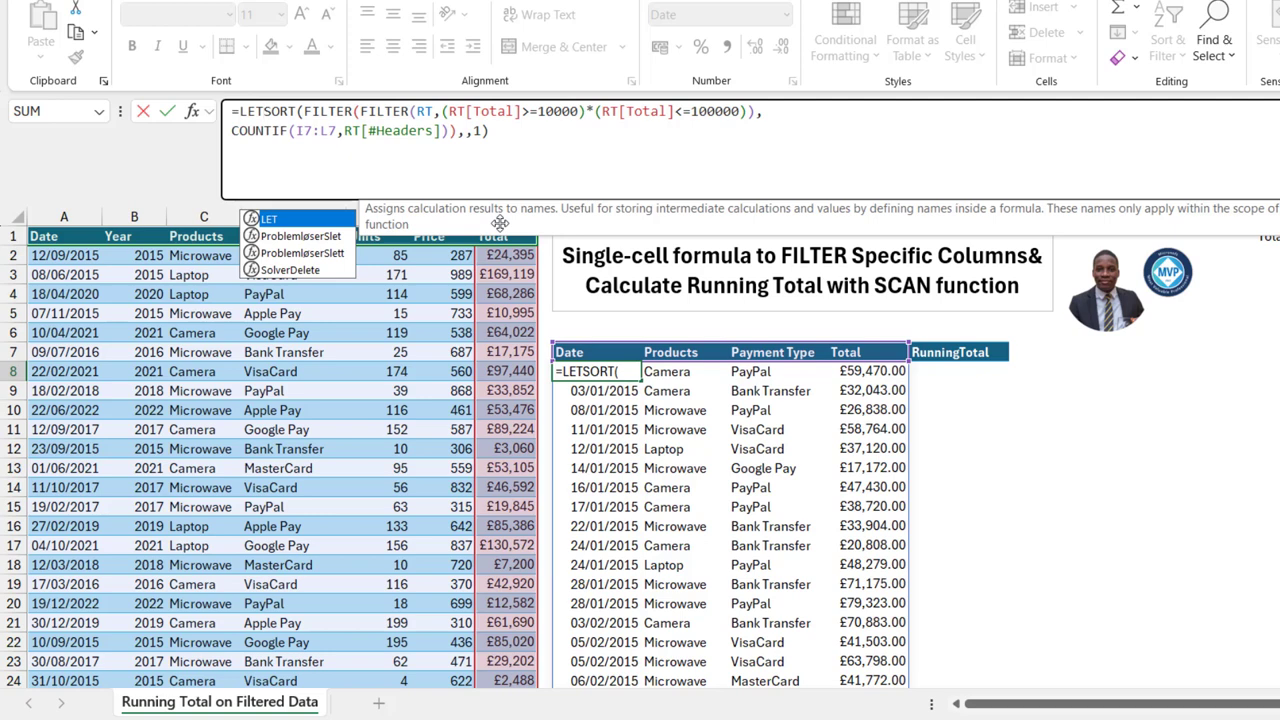
pyautogui.write('(')
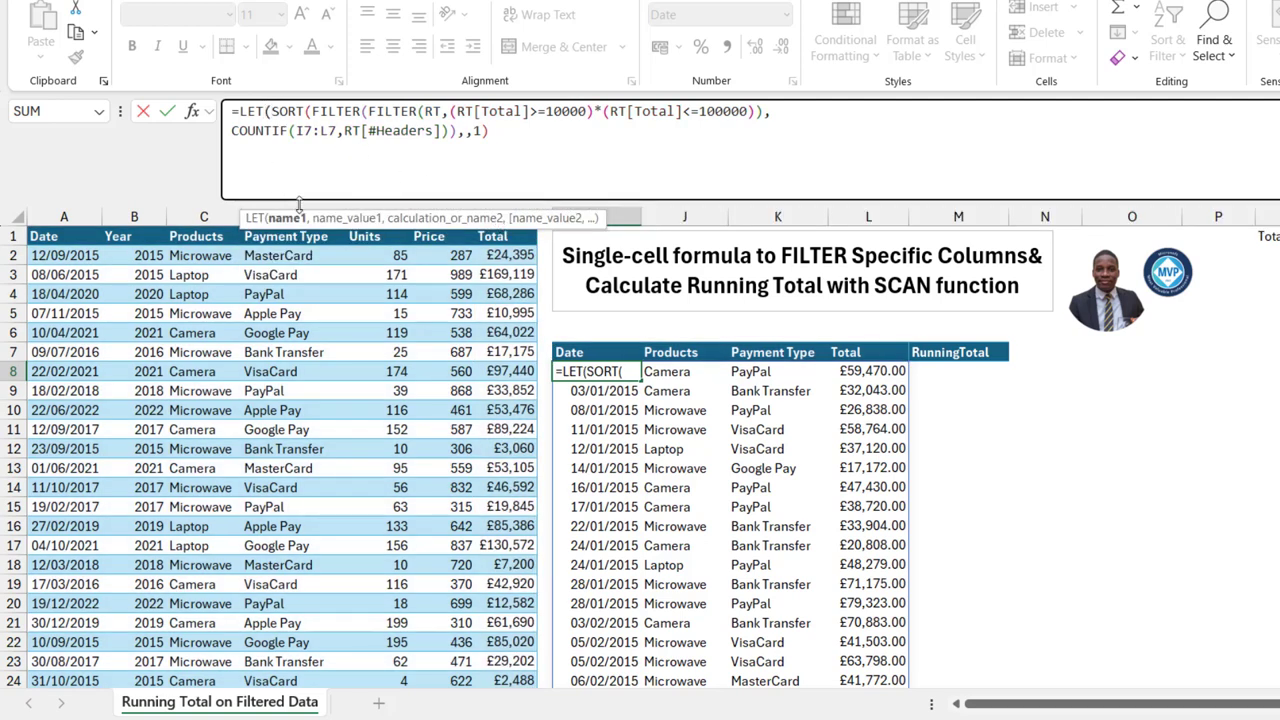
pyautogui.moveTo(270, 113); pyautogui.dragTo(484, 156)
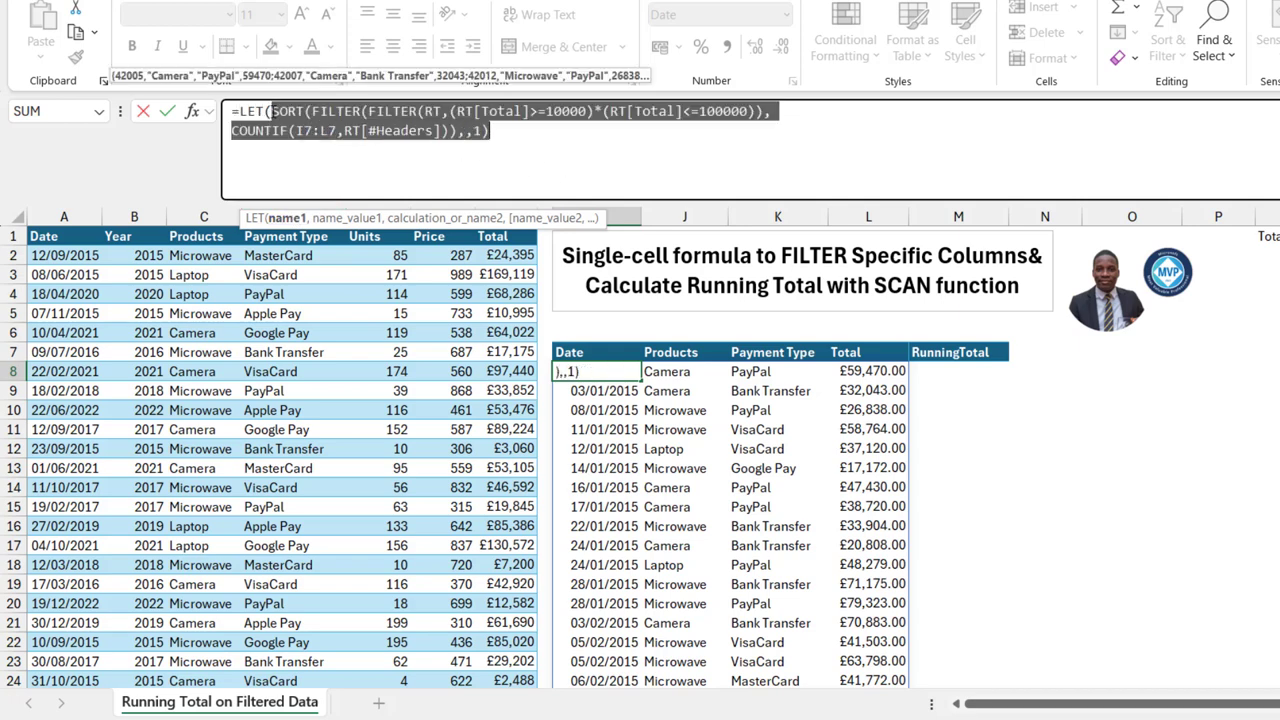
# - Enter filt as LET's first name, with the SORT expression as its value
pyautogui.click(270, 113)
pyautogui.write('FILT')
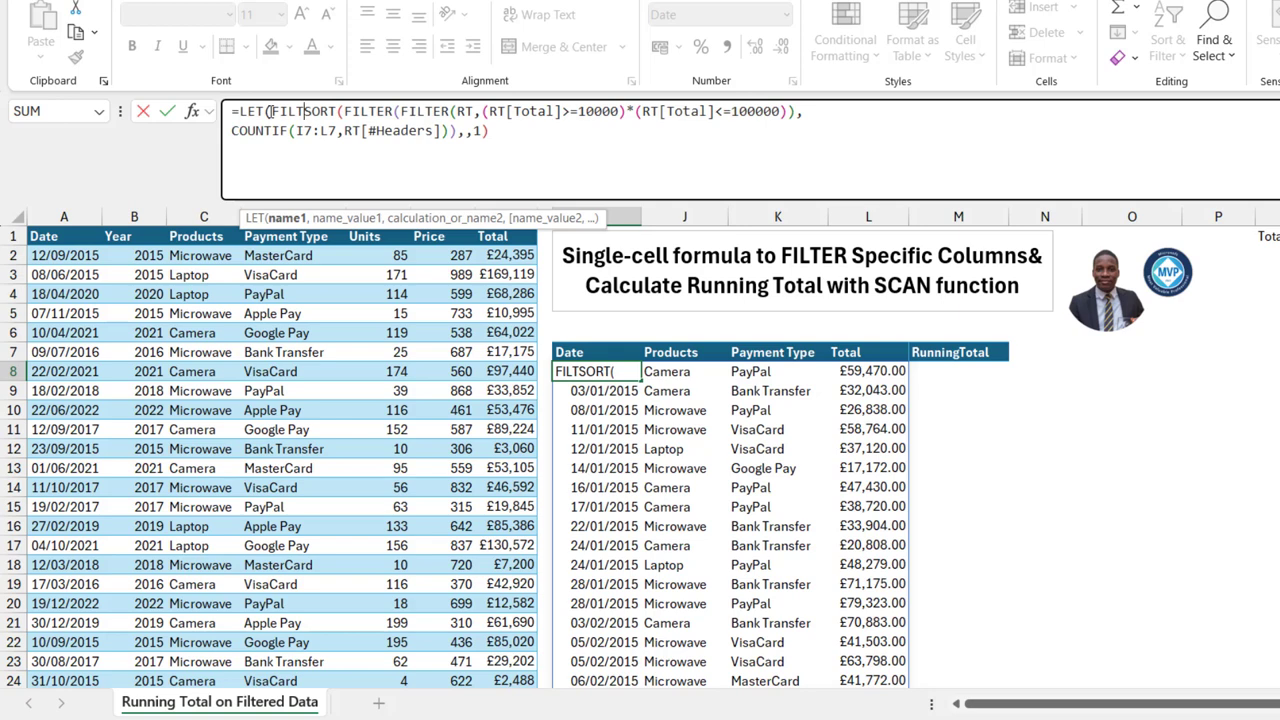
pyautogui.press('BackSpace')
pyautogui.press('BackSpace')
pyautogui.press('BackSpace')
pyautogui.press('BackSpace')
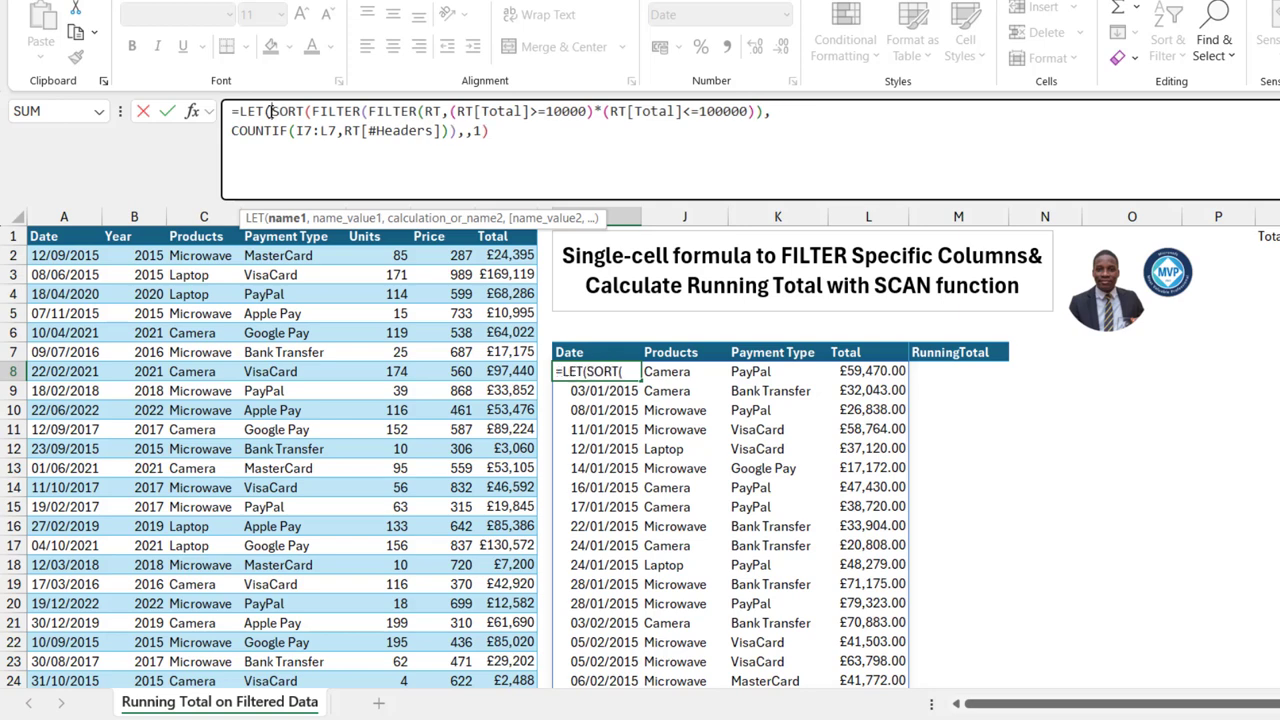
pyautogui.press('BackSpace')
pyautogui.write('(filt')
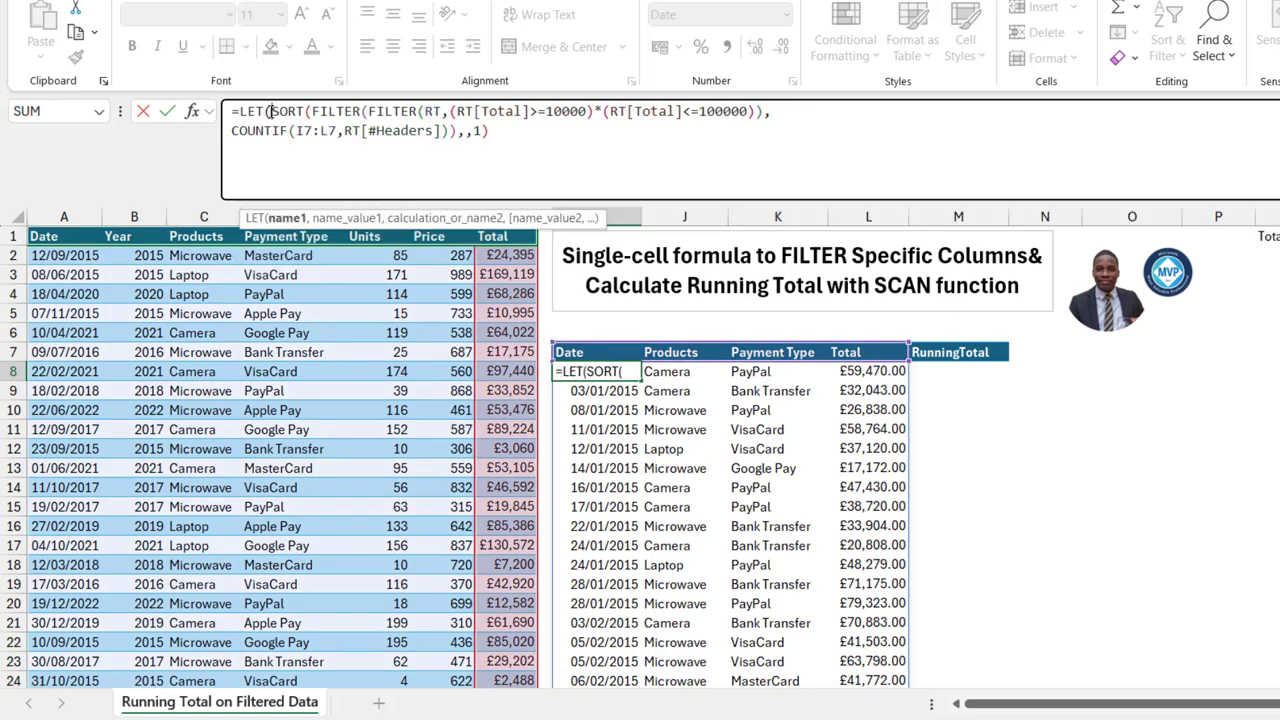
pyautogui.write(',')
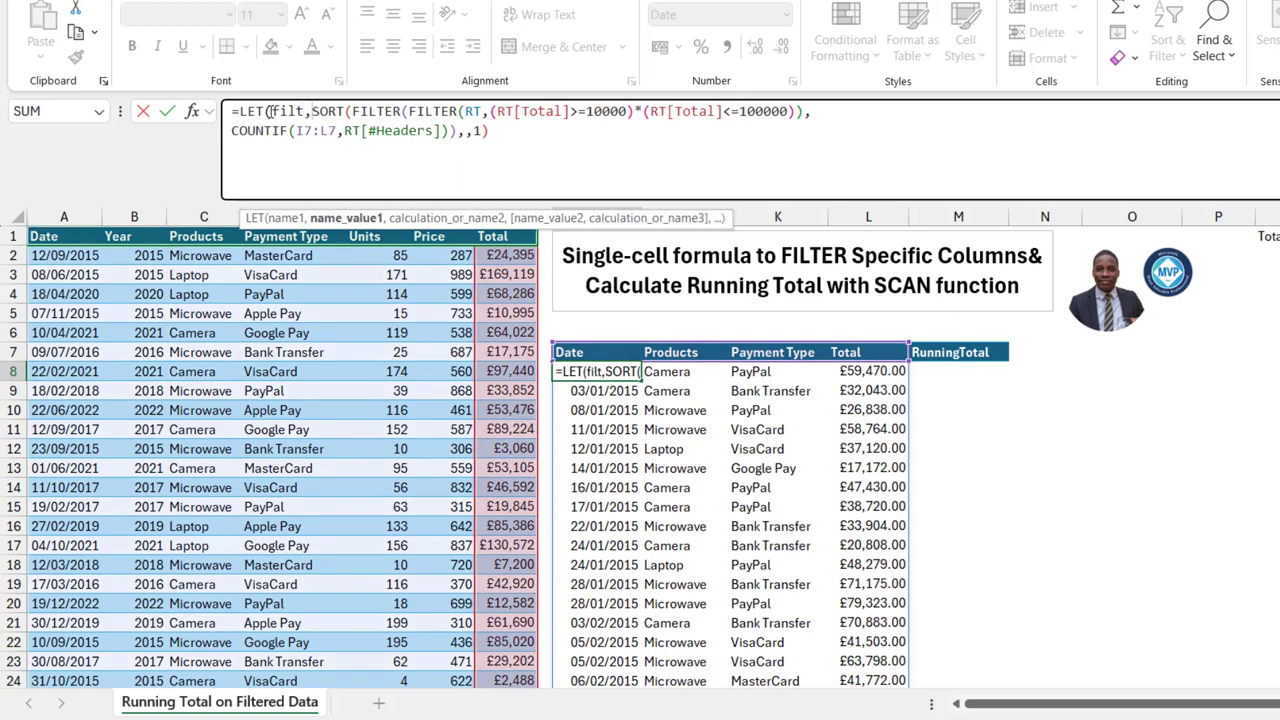
# - Check LET's first name and value, and add calc as the second name after the SORT expression
pyautogui.click(278, 218)
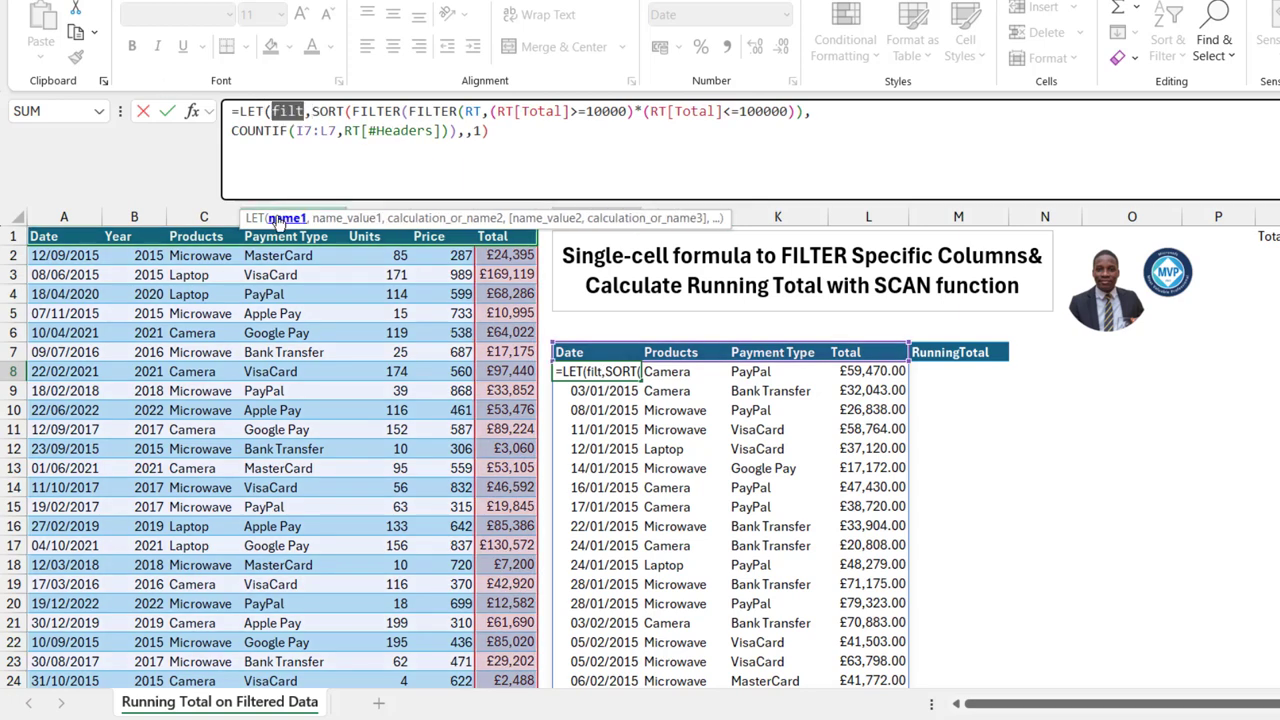
pyautogui.click(346, 218)
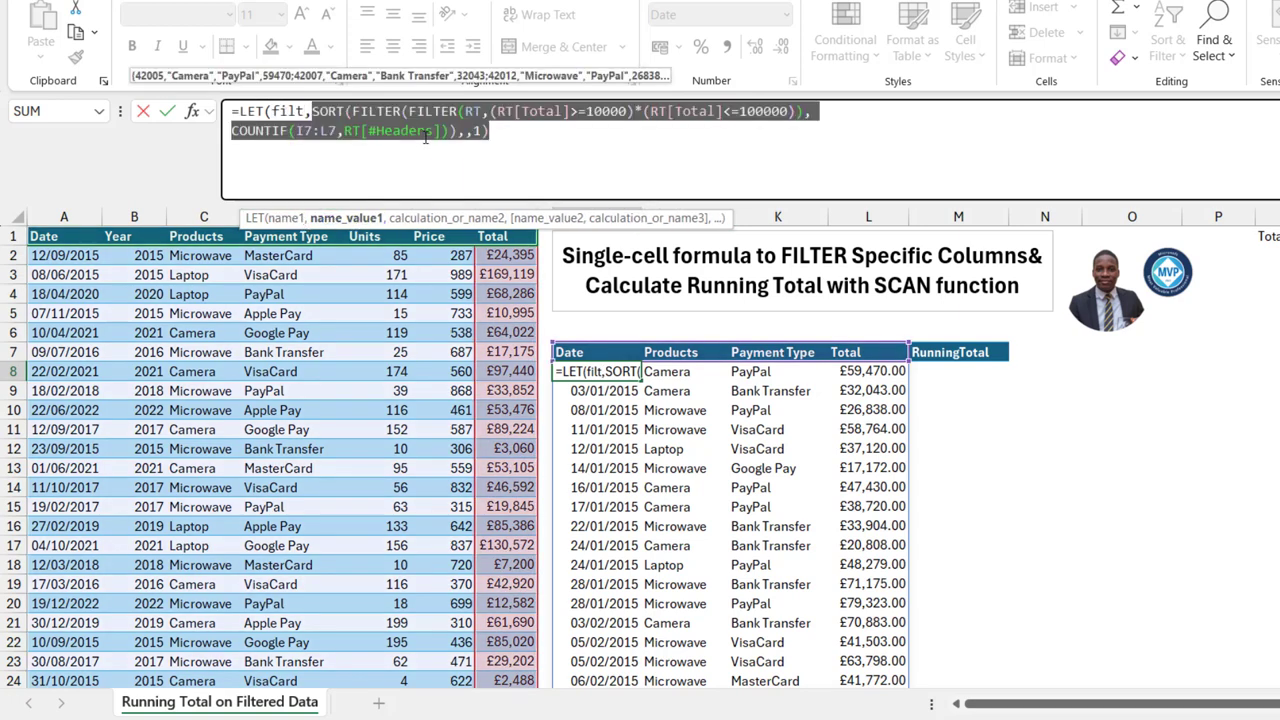
pyautogui.click(503, 137)
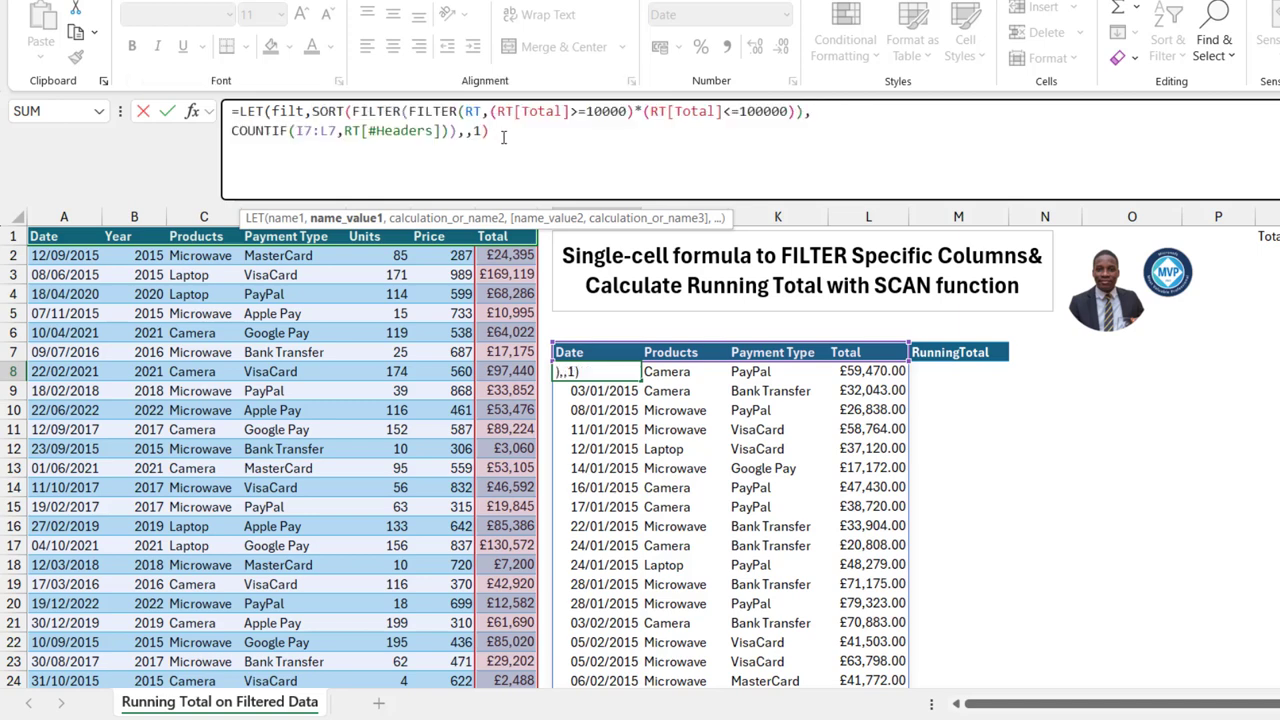
pyautogui.write(',')
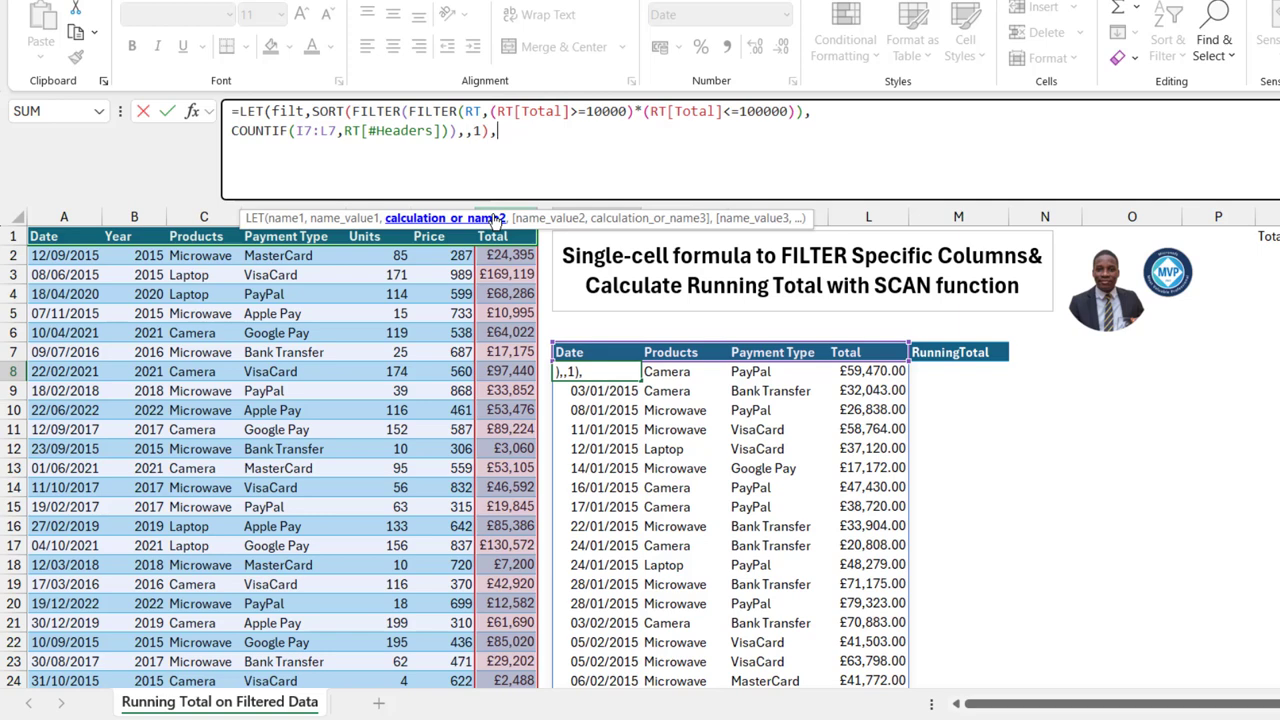
pyautogui.write('caq')
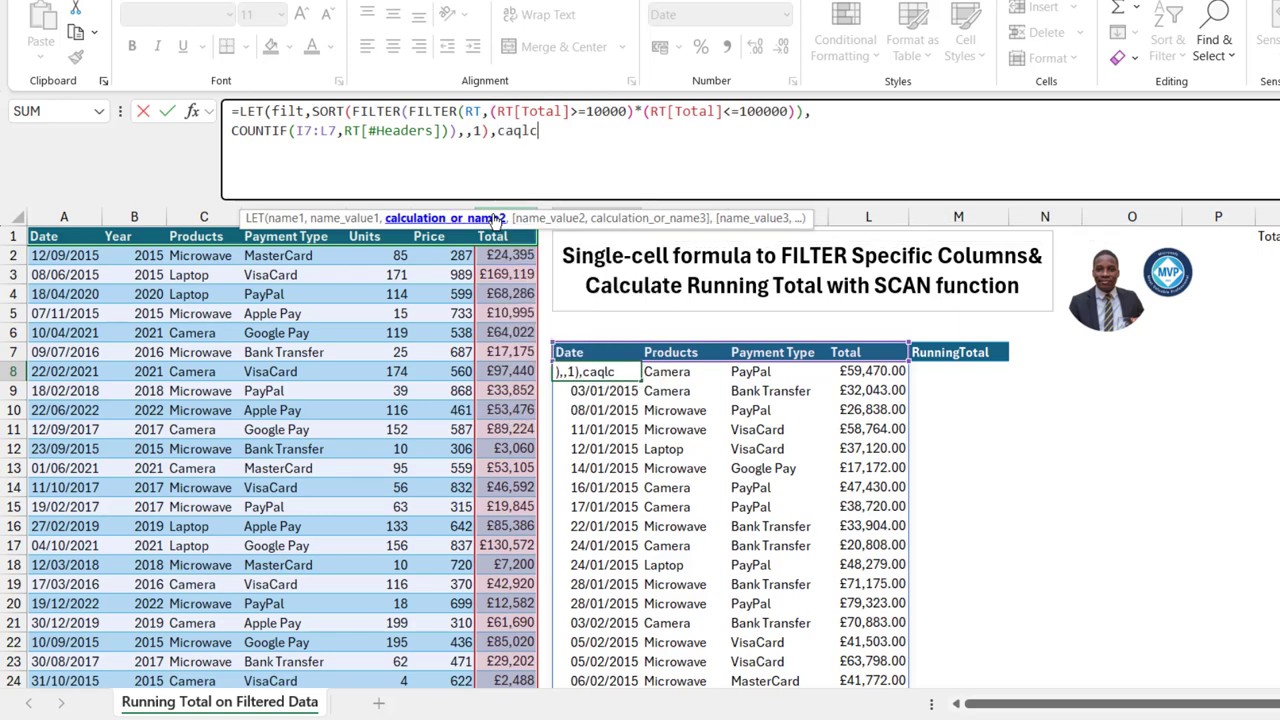
pyautogui.press('BackSpace')
pyautogui.write('lc,')
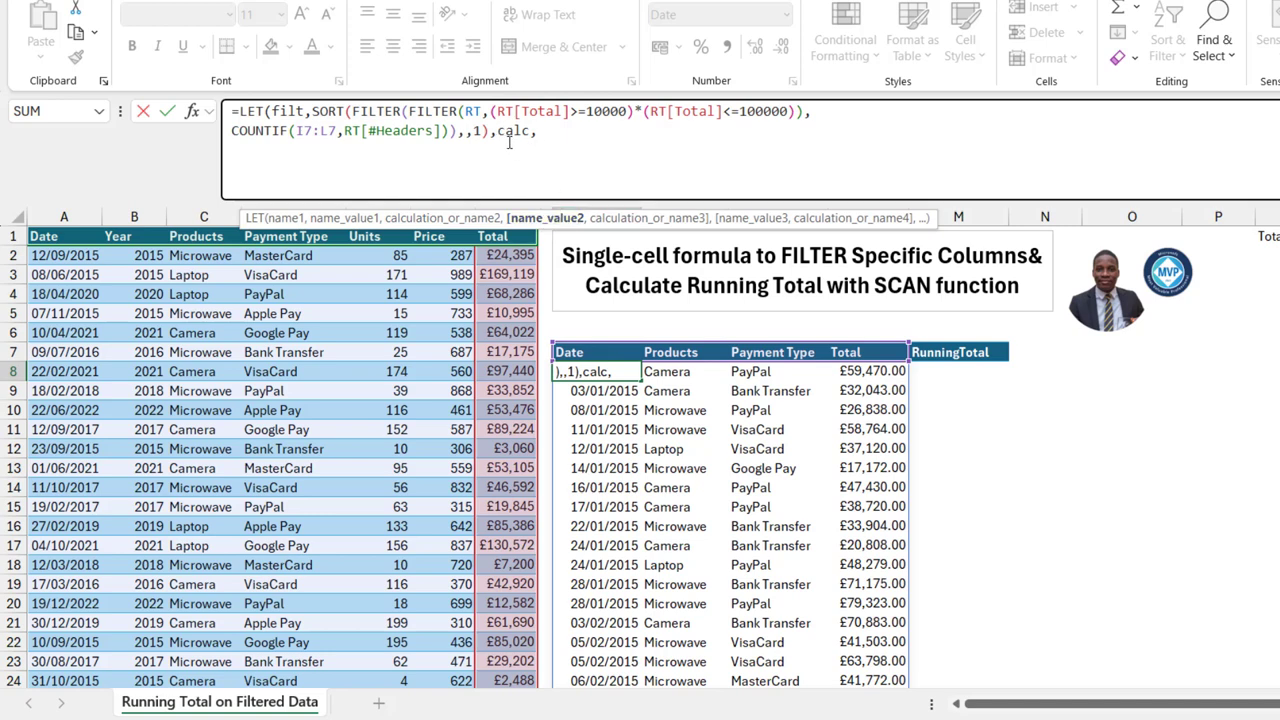
# - Start calc's value with HSTACK, move the argument tooltip out of the way and use filt as the first array
pyautogui.write('h')
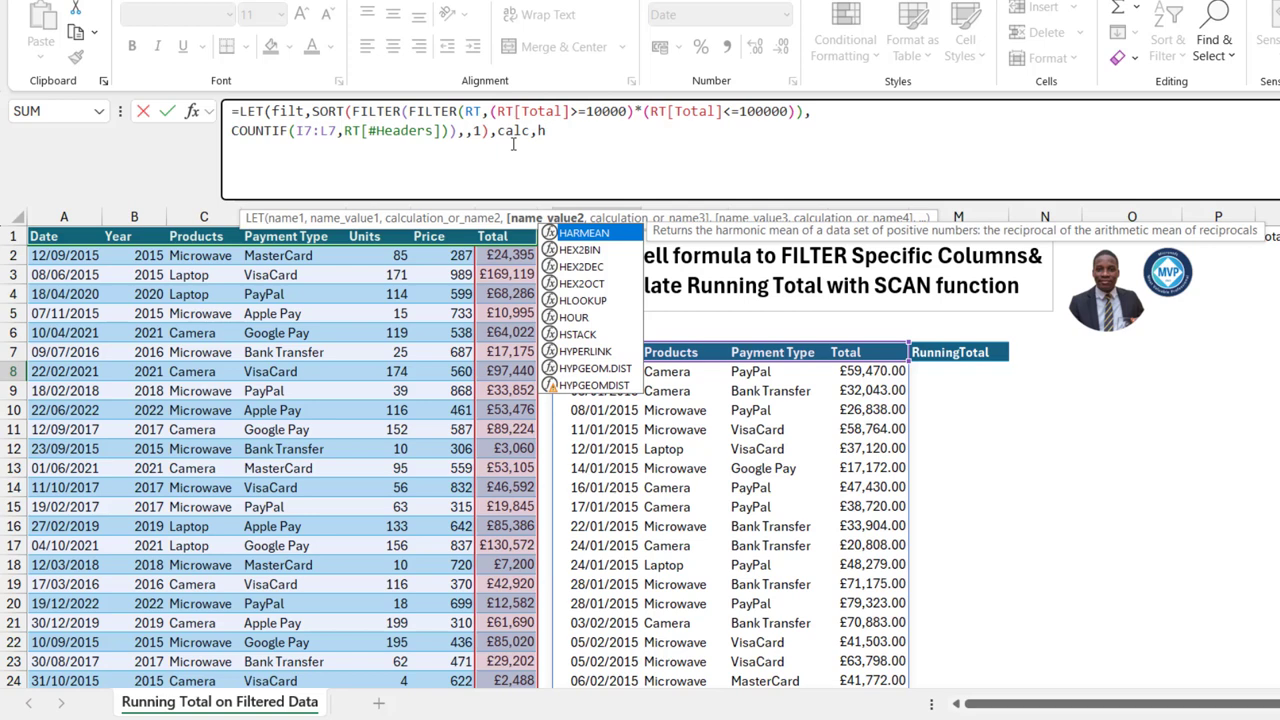
pyautogui.write('s')
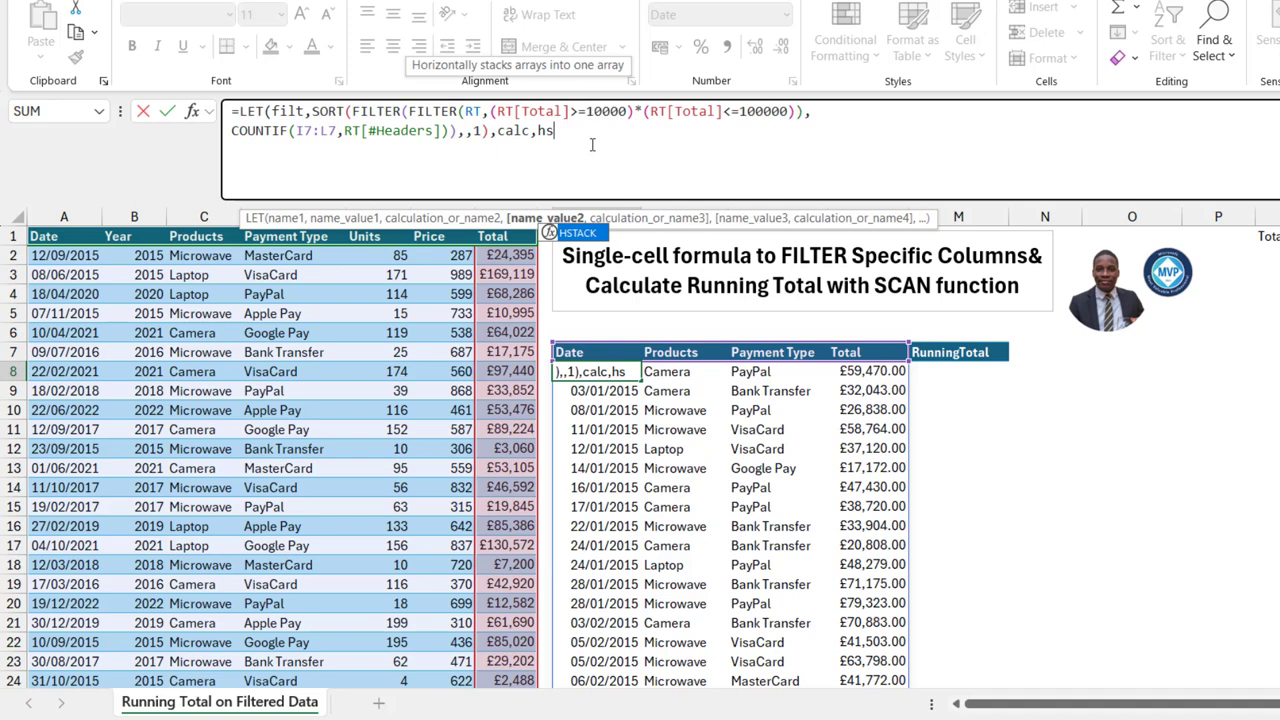
pyautogui.press('Tab')
pyautogui.moveTo(656, 217); pyautogui.dragTo(499, 13)
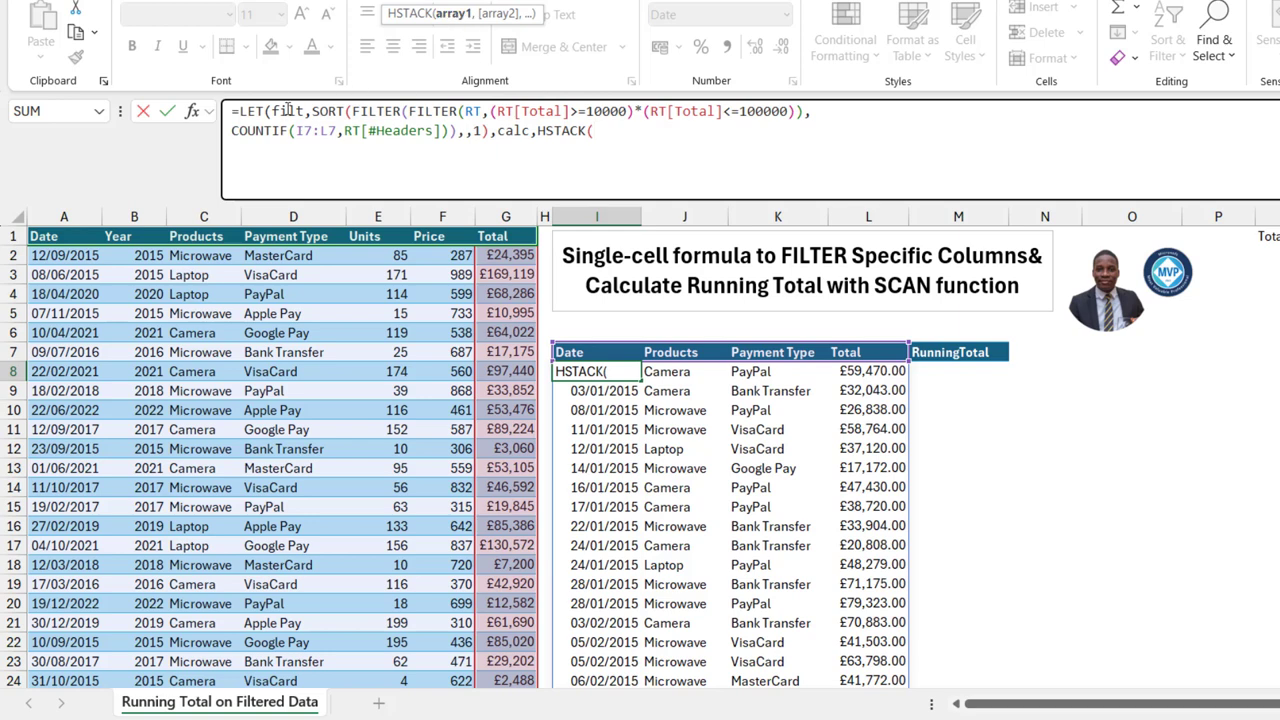
pyautogui.write('fil')
pyautogui.press('Tab')
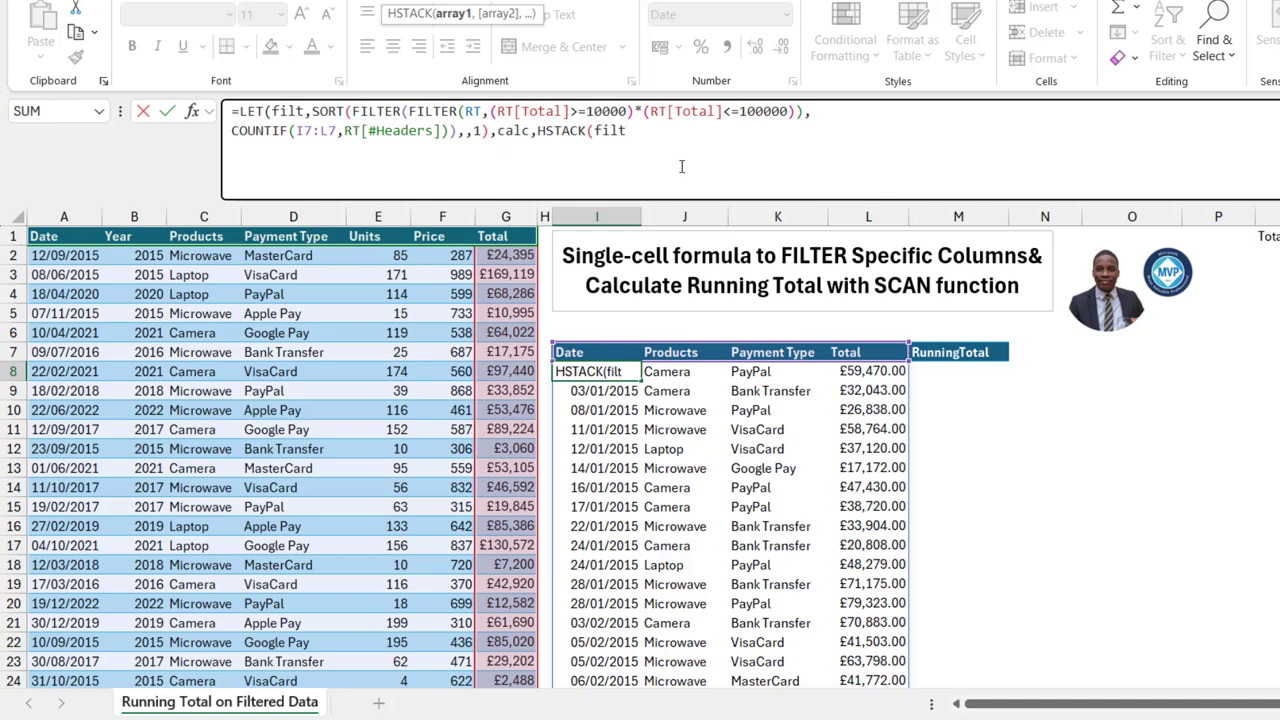
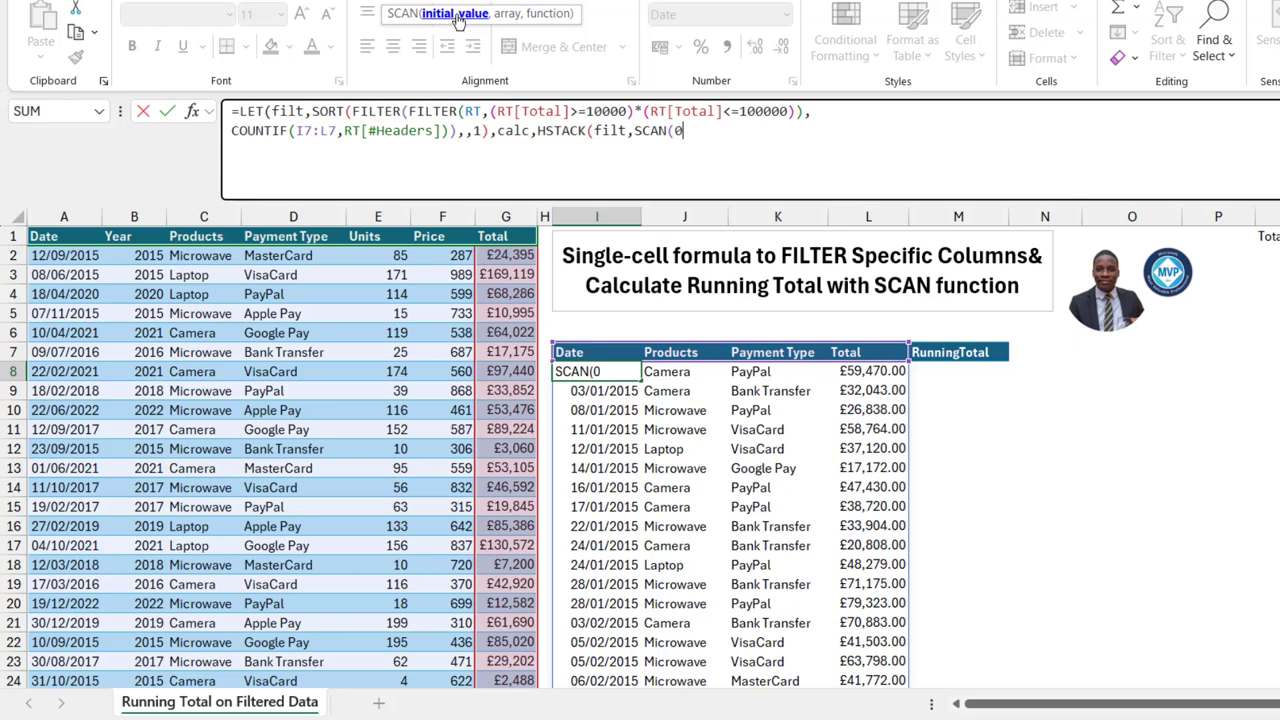
# - Set SCAN's array argument to CHOOSECOLS(filt,4) so it takes the fourth column of filt
pyautogui.write(',')
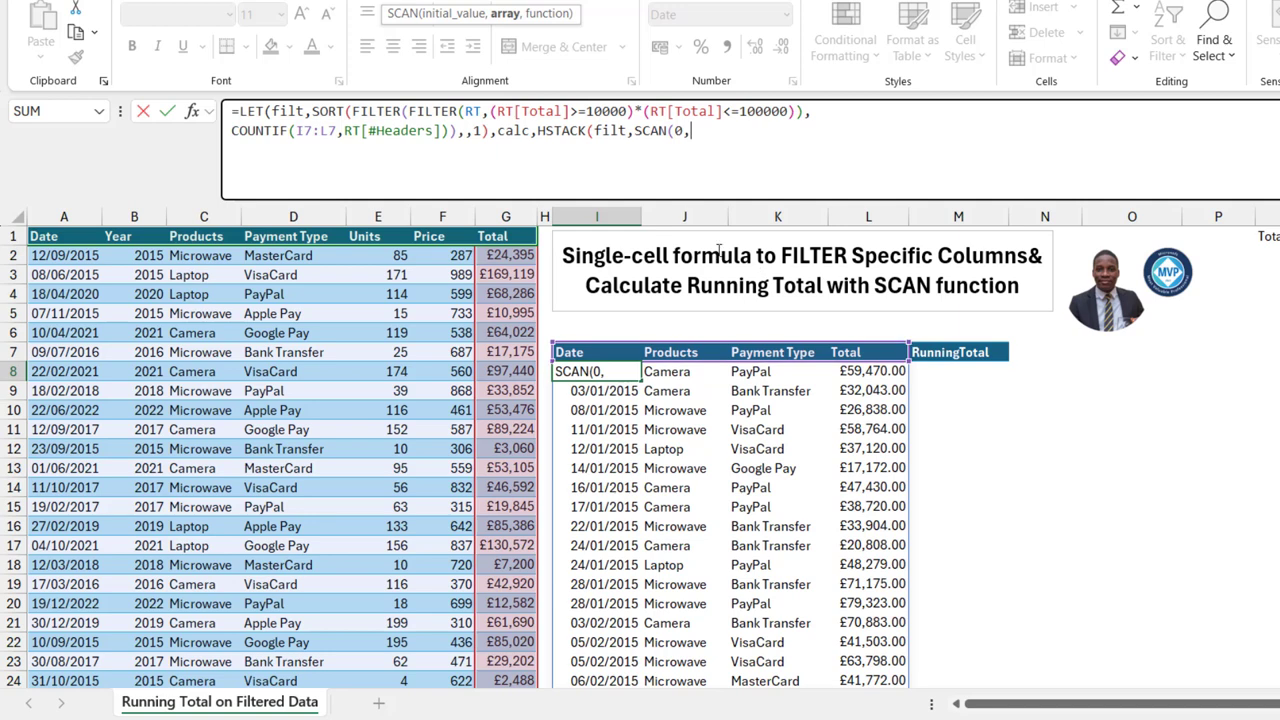
pyautogui.write('choo')
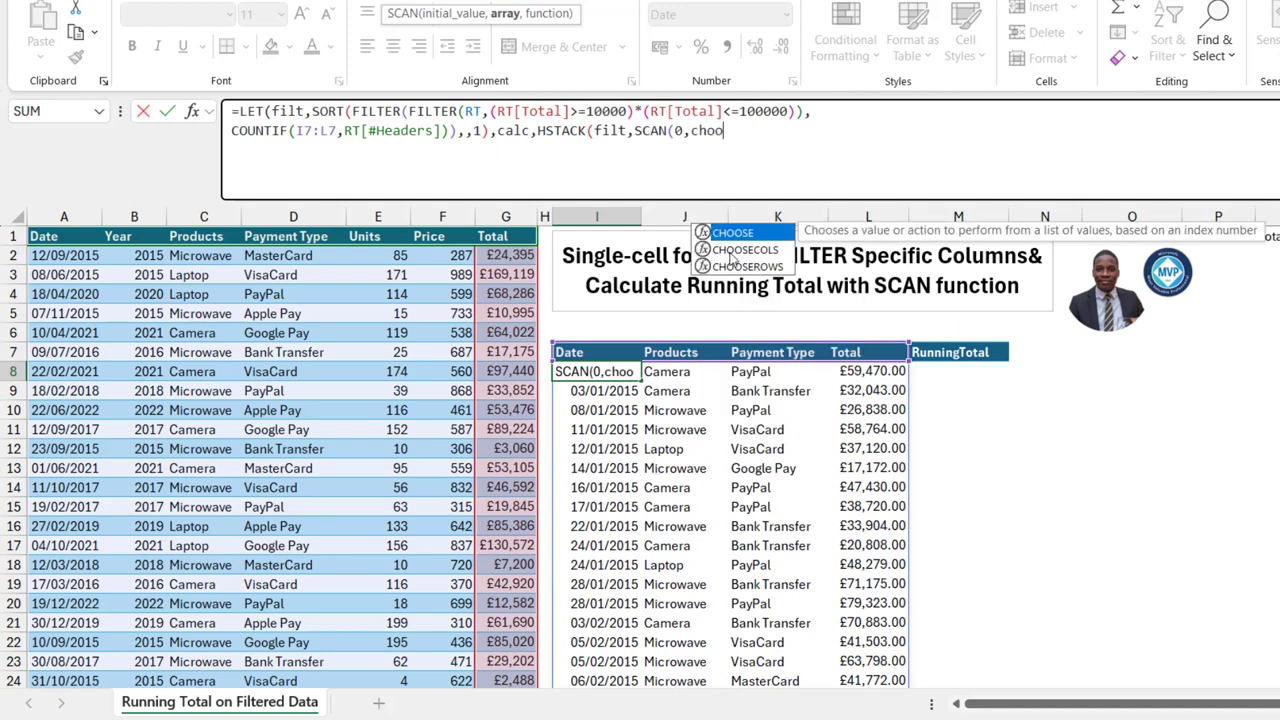
pyautogui.click(735, 249)
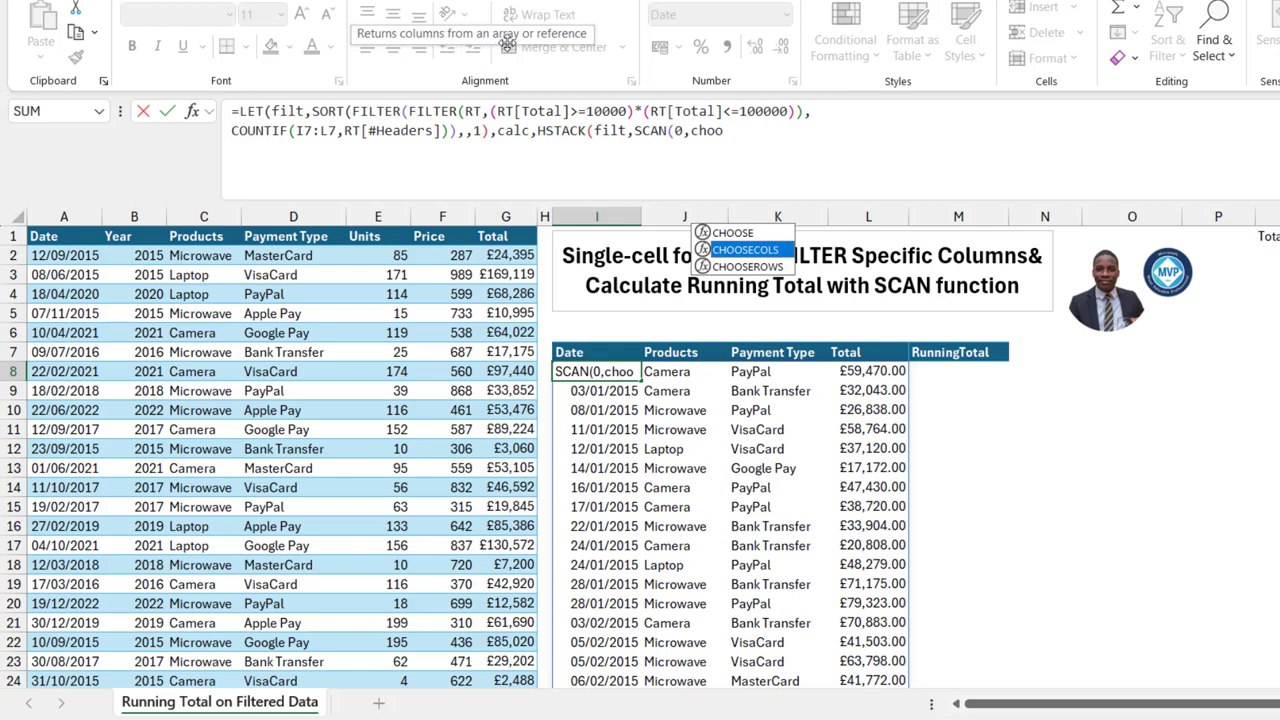
pyautogui.press('Tab')
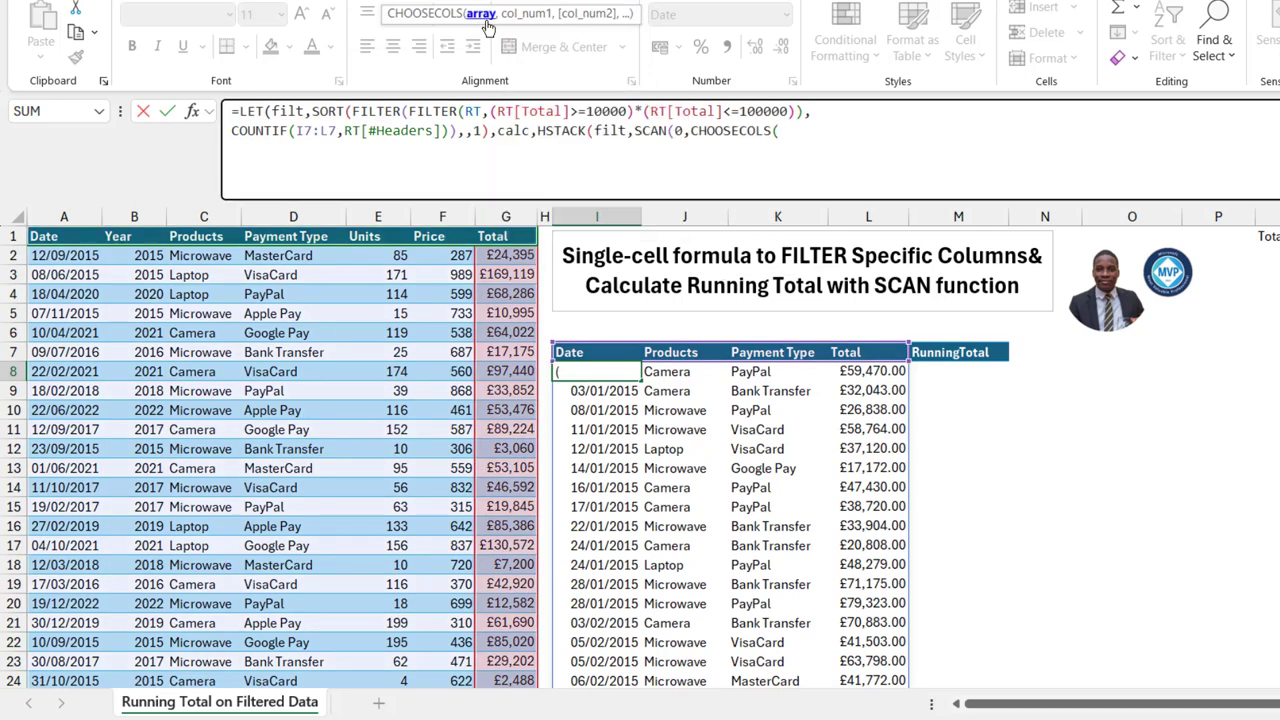
pyautogui.write('fil')
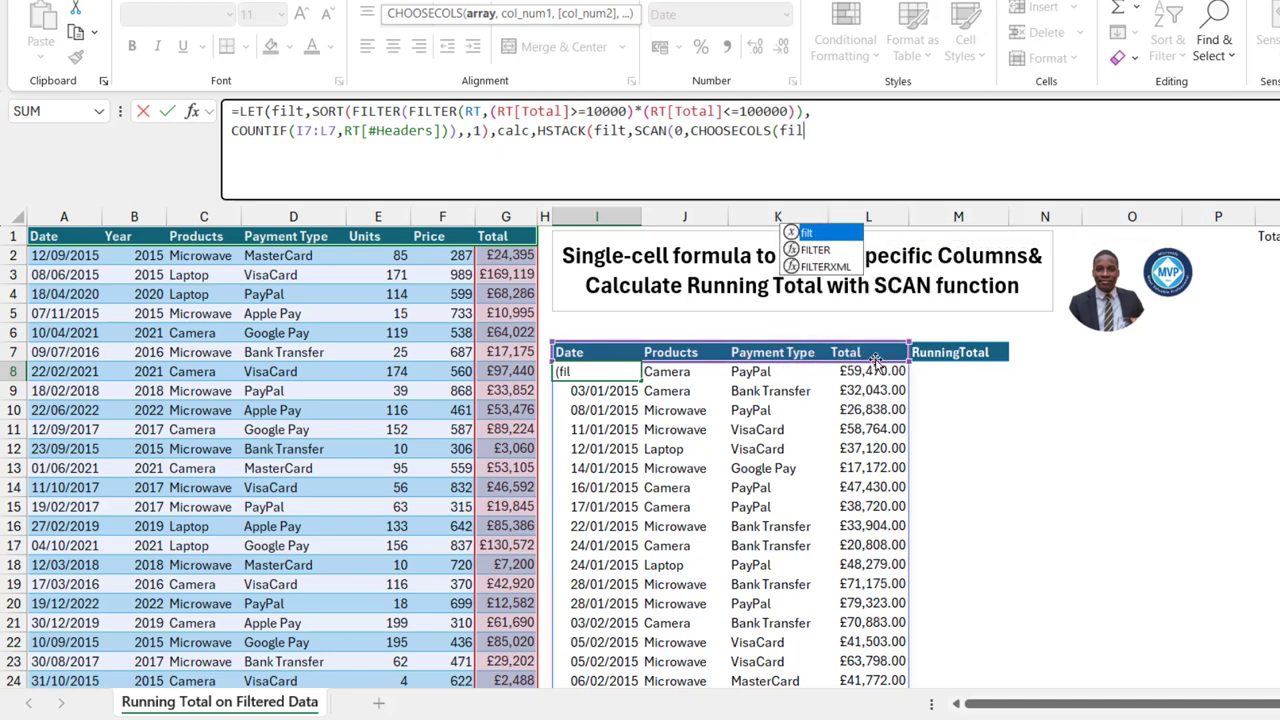
pyautogui.doubleClick(803, 234)
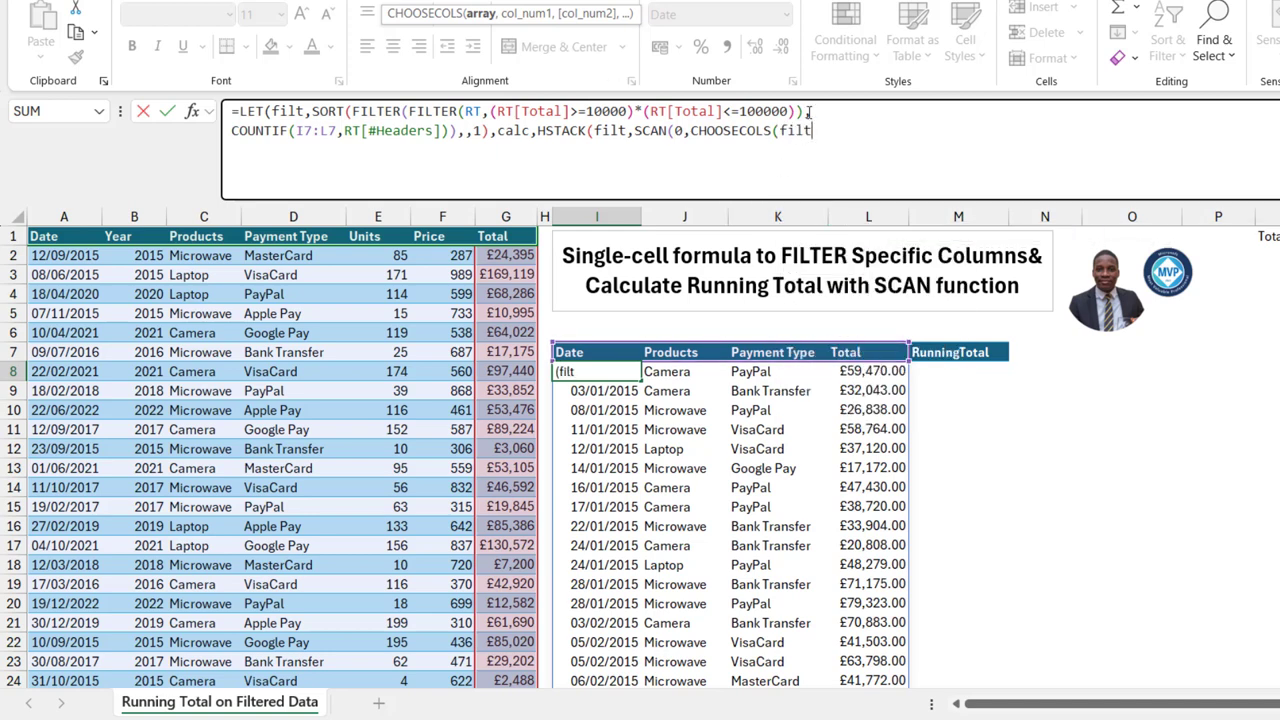
pyautogui.write(',')
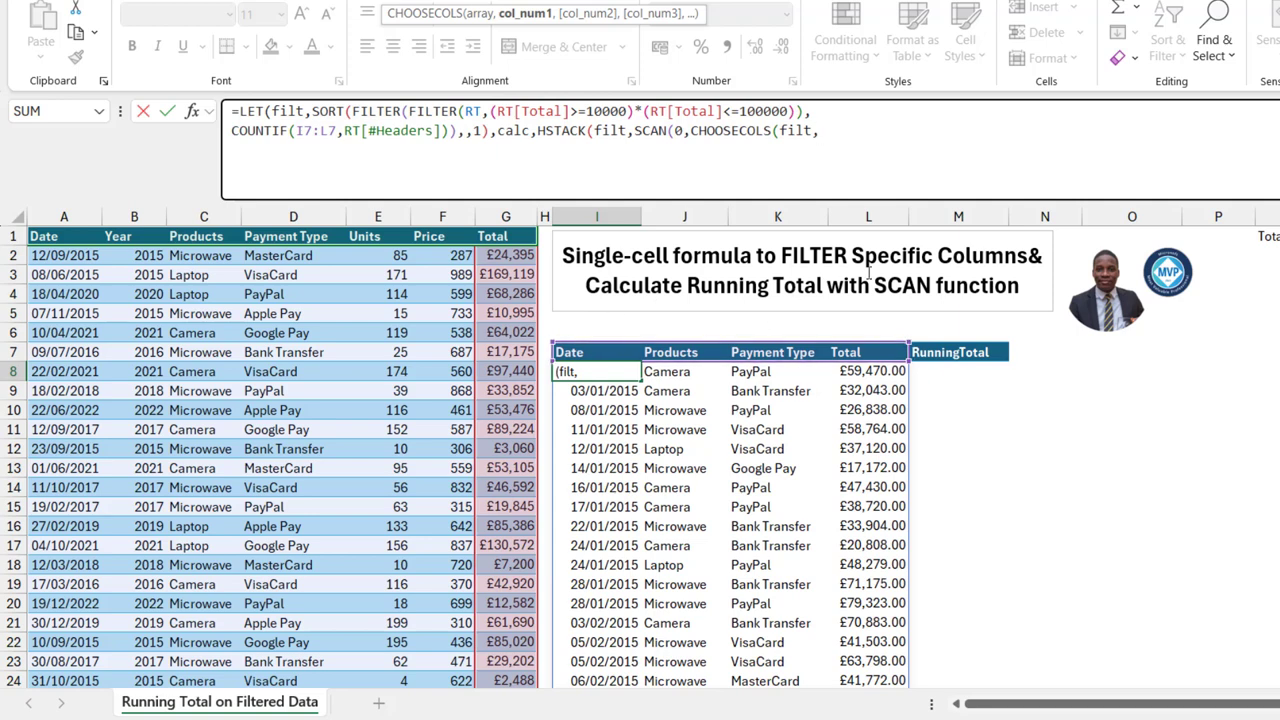
pyautogui.write('4')
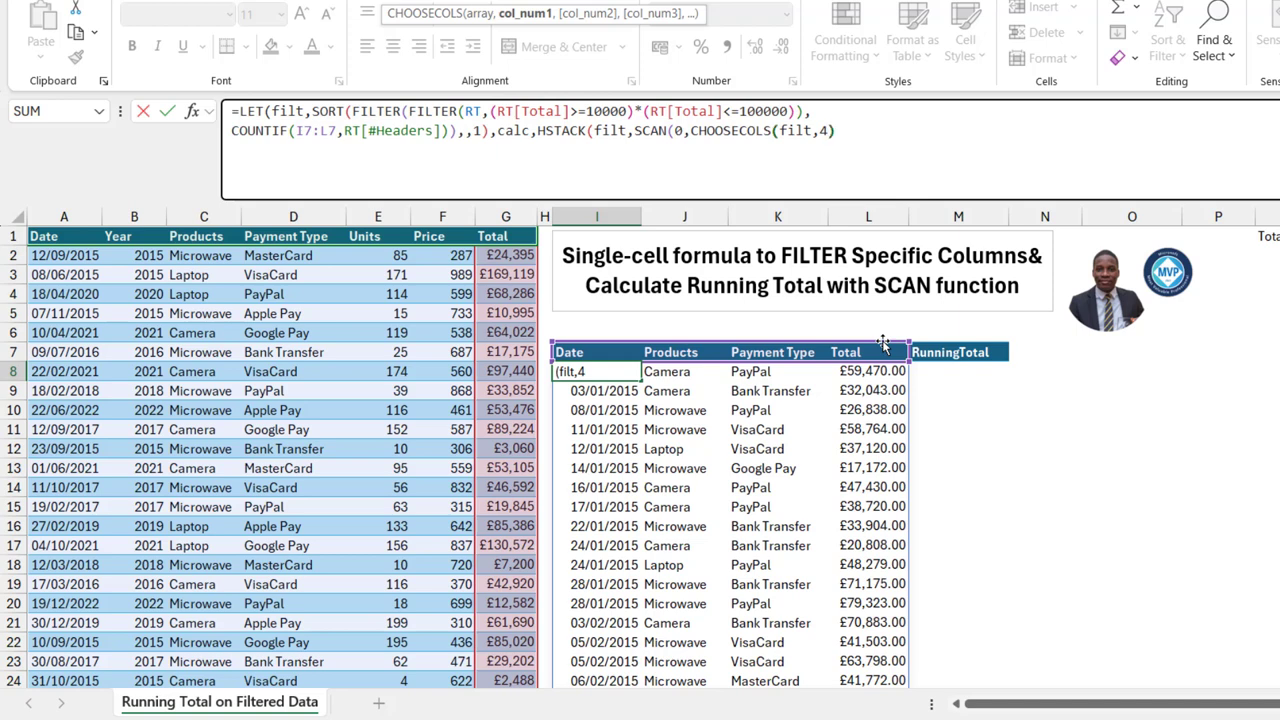
pyautogui.write(')')
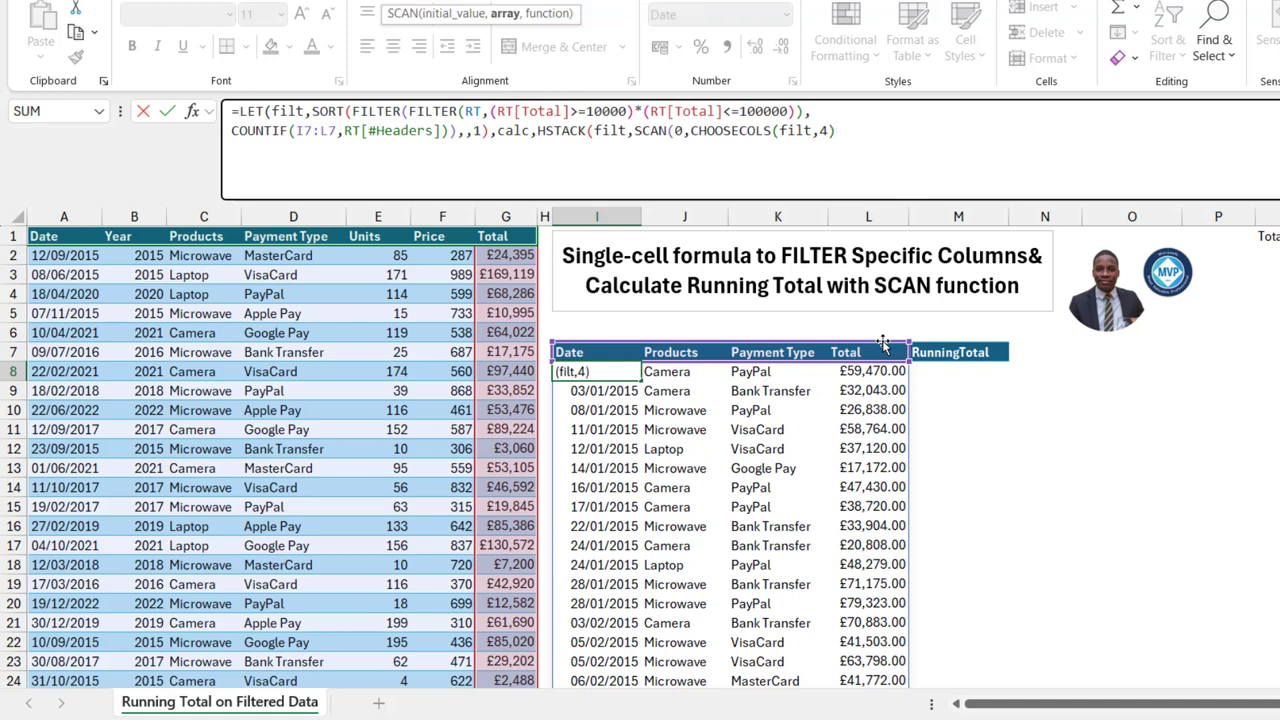
# - Use SUM as SCAN's function argument and close both the SCAN and HSTACK functions
pyautogui.write(',')
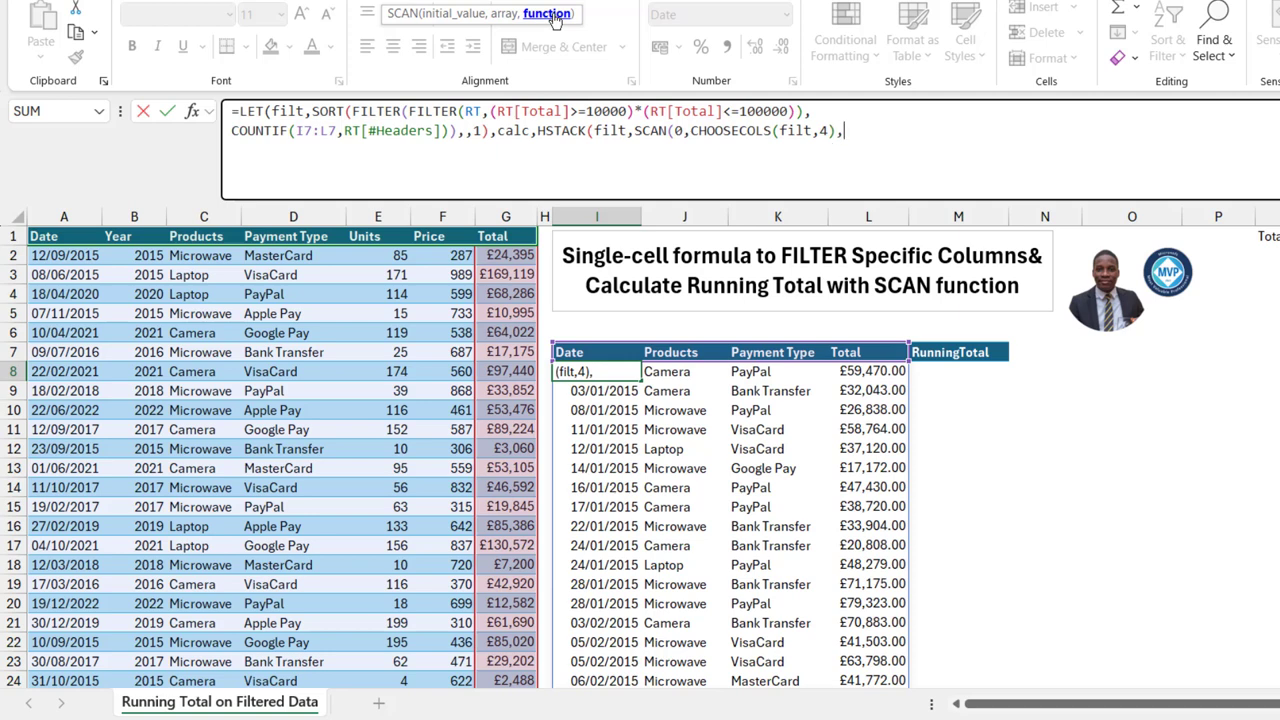
pyautogui.write('SUM')
pyautogui.press('BackSpace')
pyautogui.press('BackSpace')
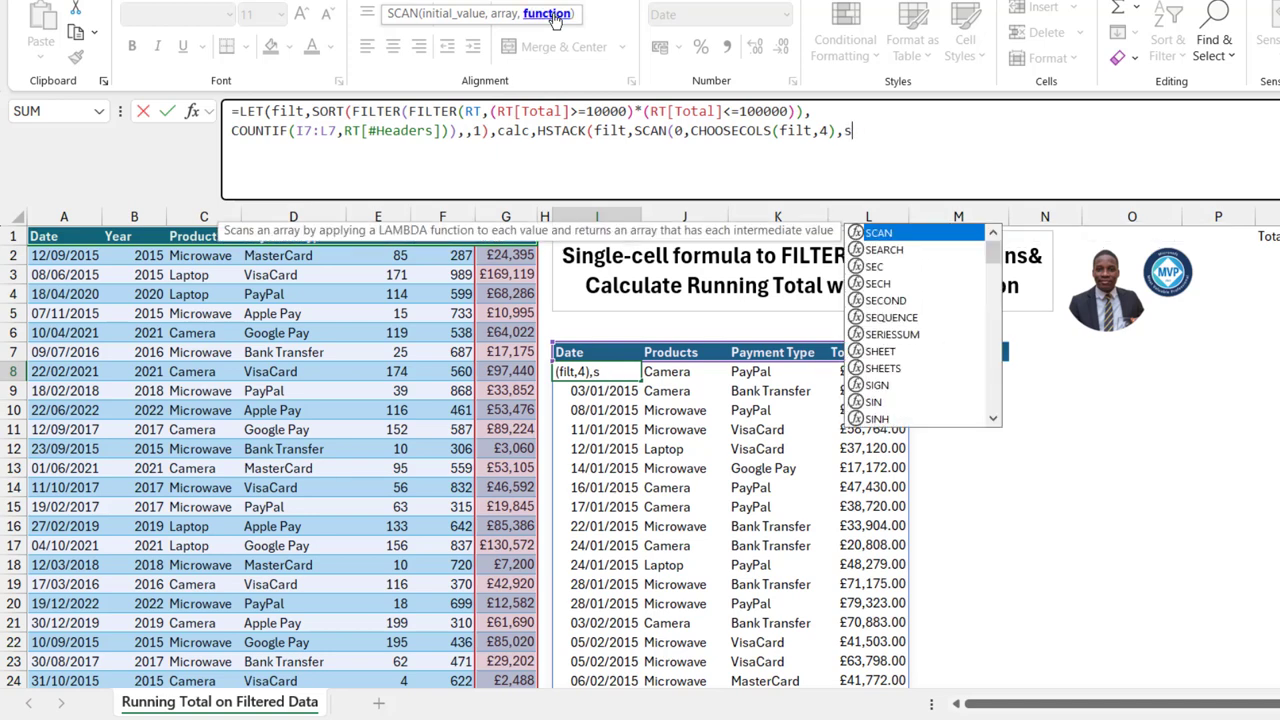
pyautogui.write('UM')
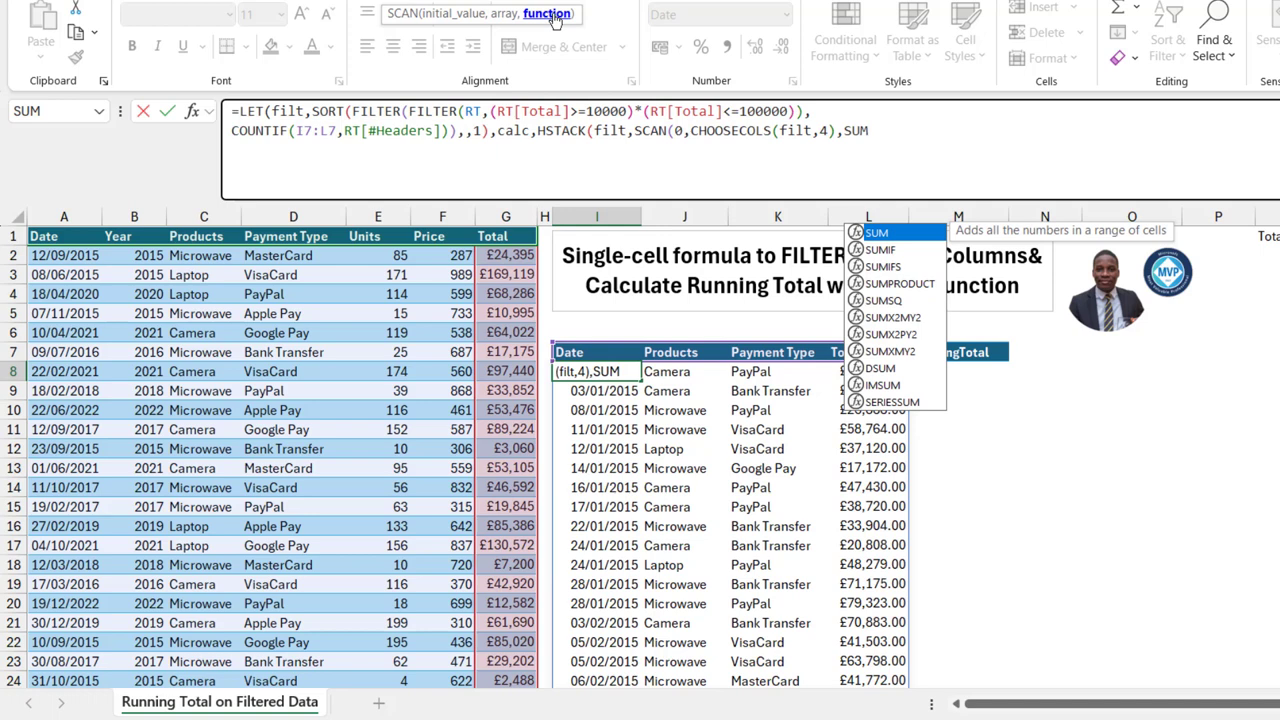
pyautogui.write(')')
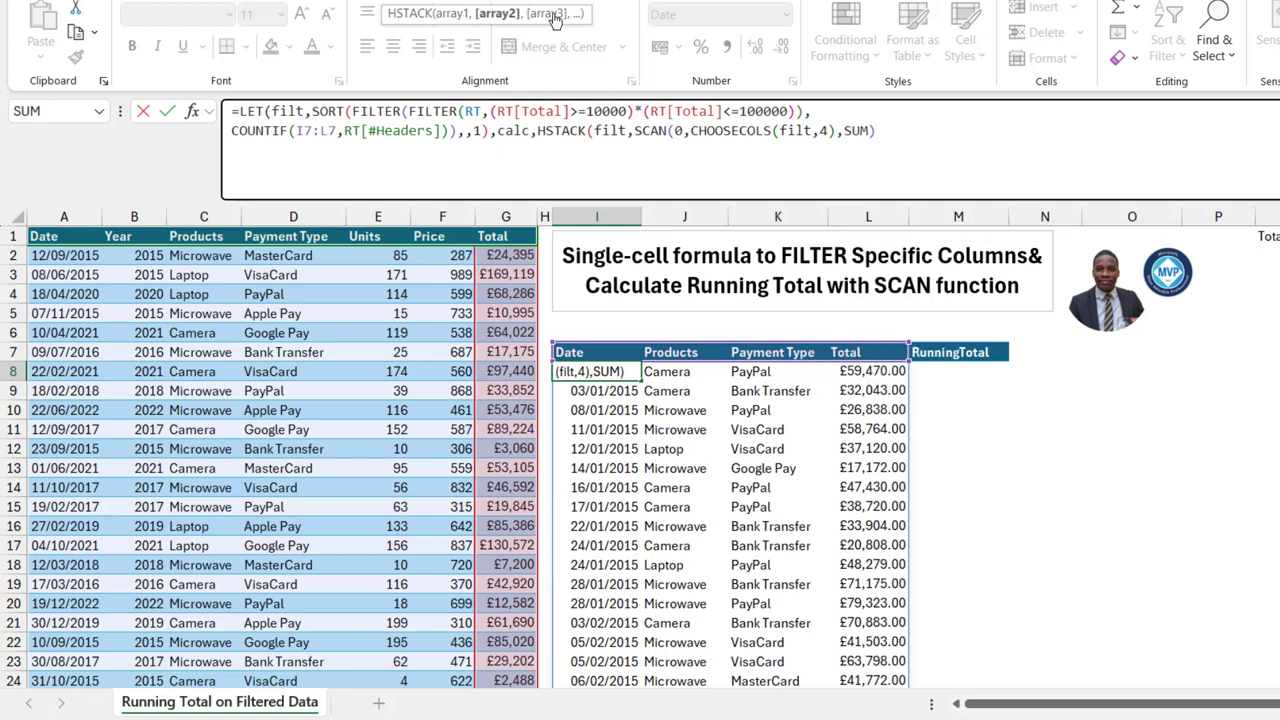
pyautogui.write(')')
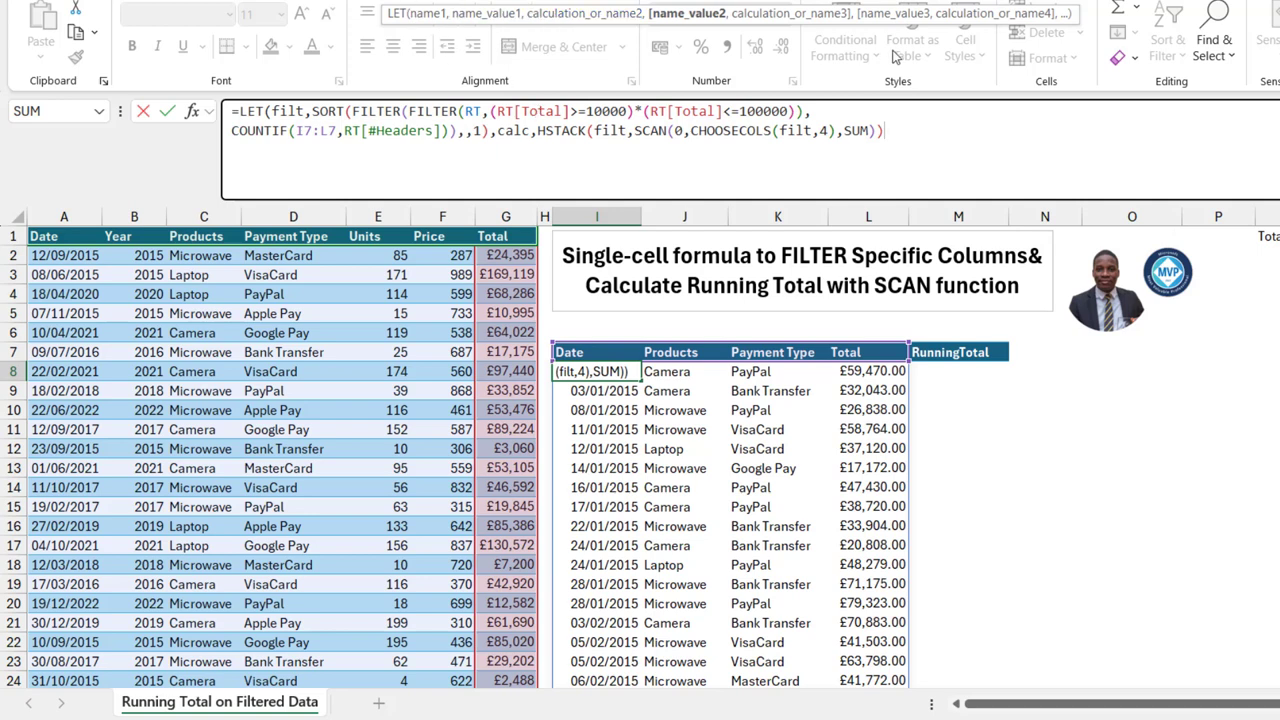
# - Return calc as LET's final calculation after the HSTACK expression and close the LET function
pyautogui.write(',')
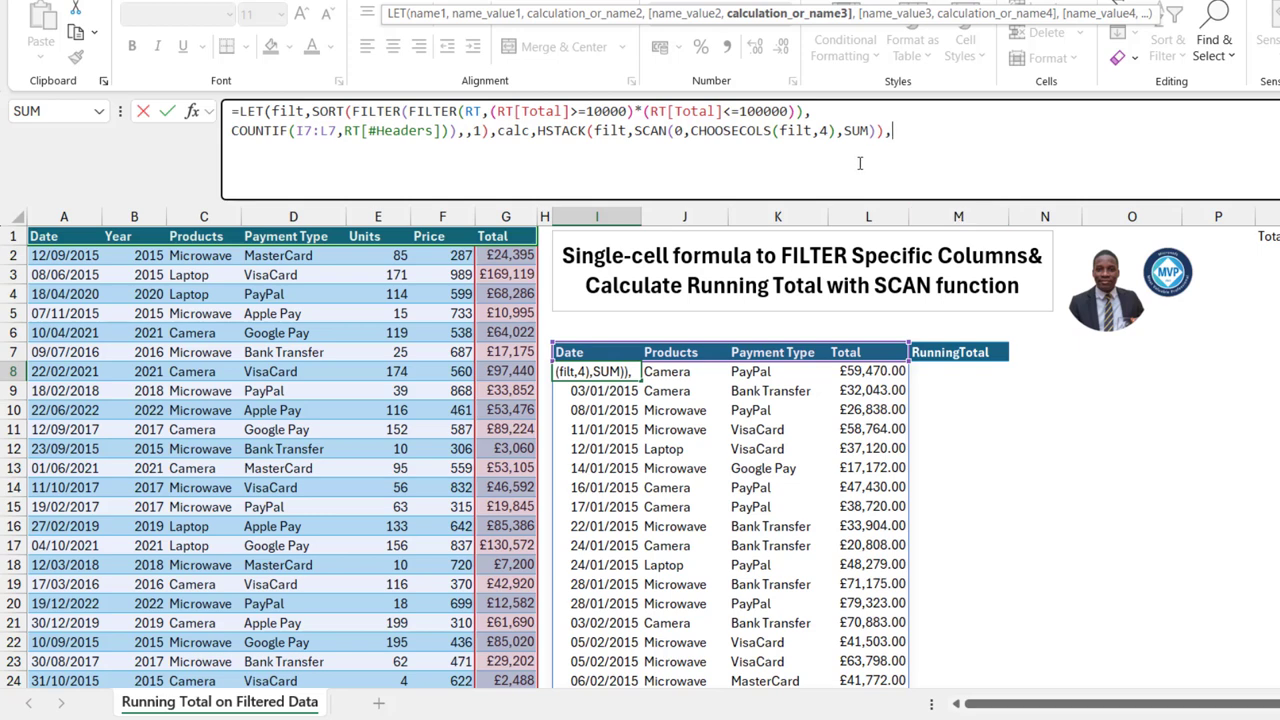
pyautogui.moveTo(538, 130); pyautogui.dragTo(870, 134)
pyautogui.click(901, 136)
pyautogui.write('CA')
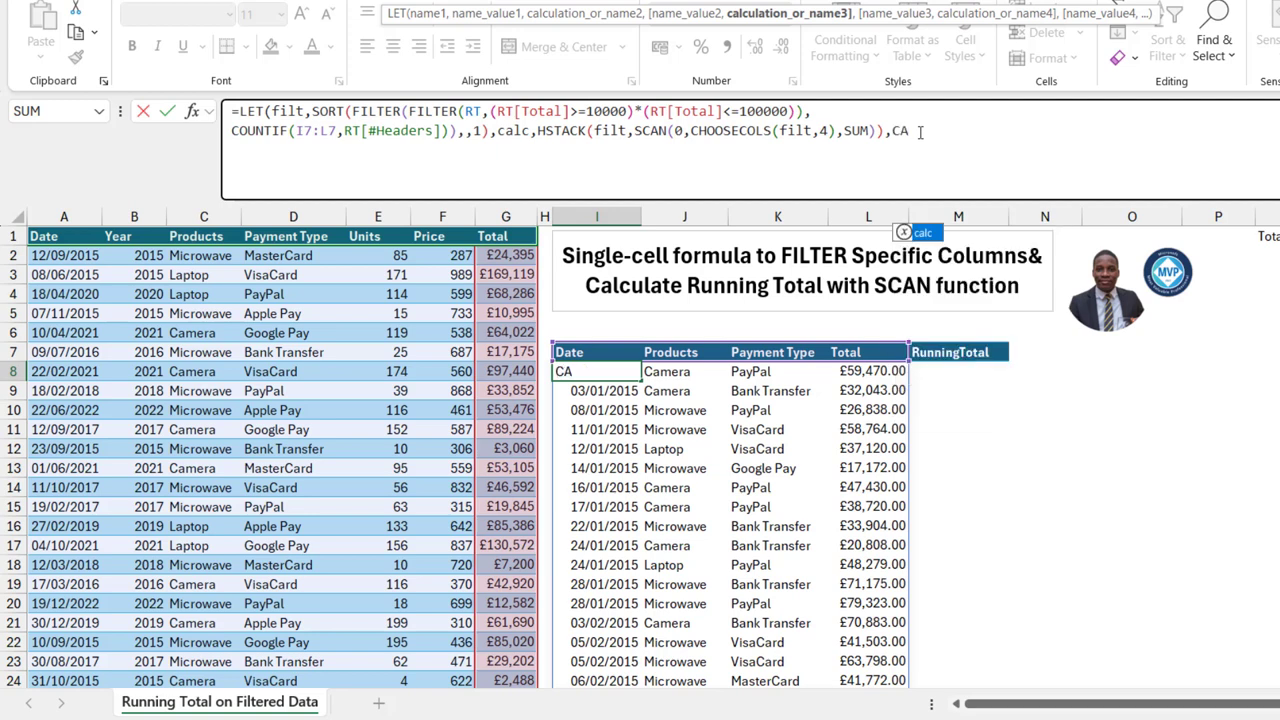
pyautogui.press('Tab')
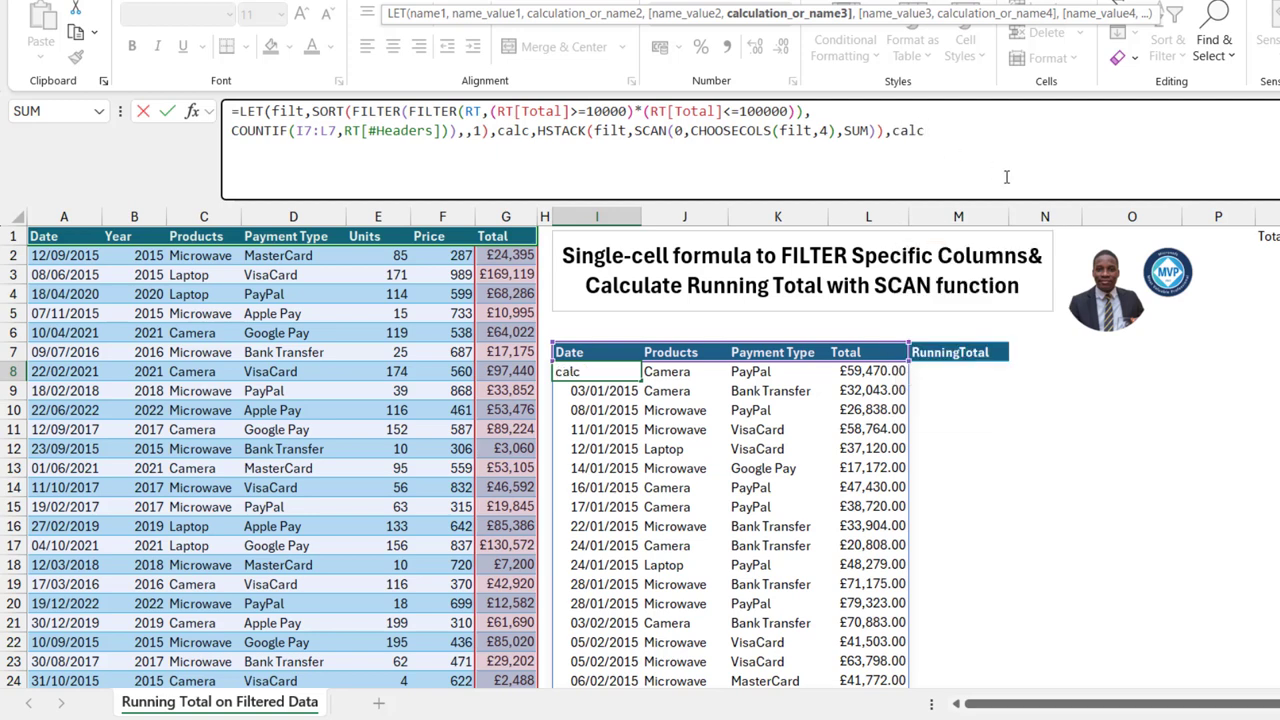
pyautogui.write(')')
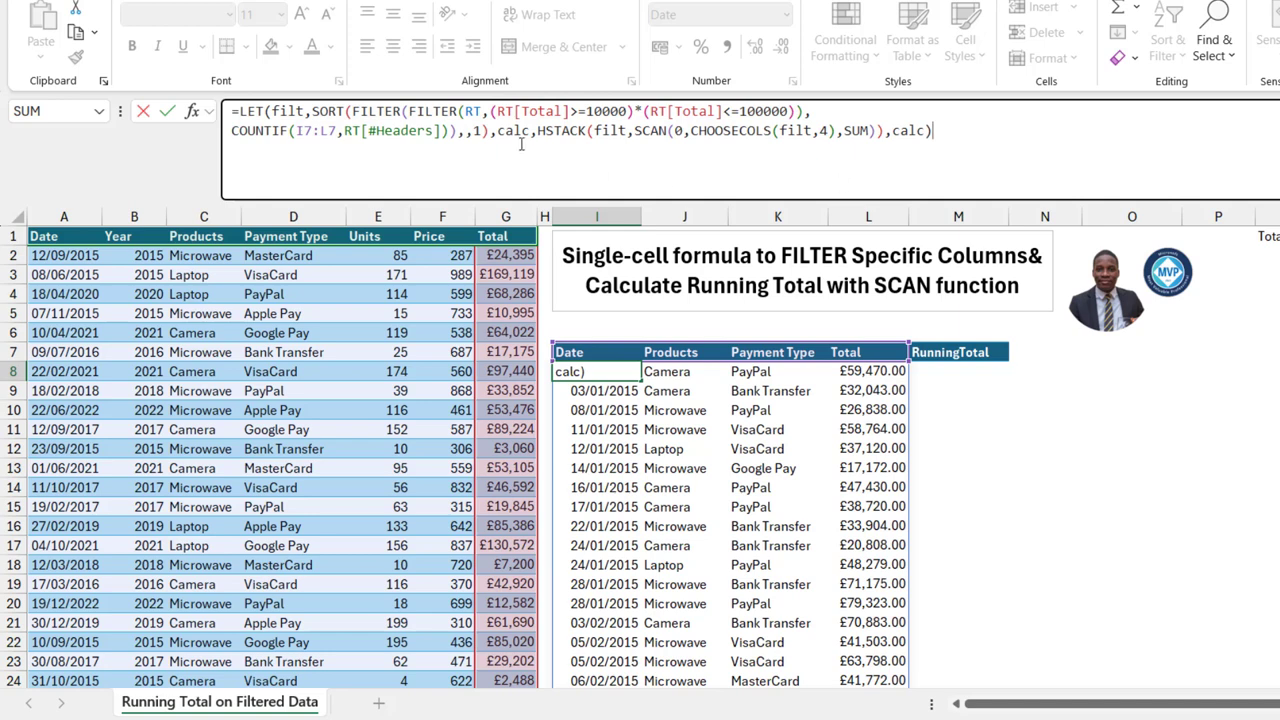
# - Put the calc definition and the final calc on separate lines, and commit the formula in I8
pyautogui.click(499, 140)
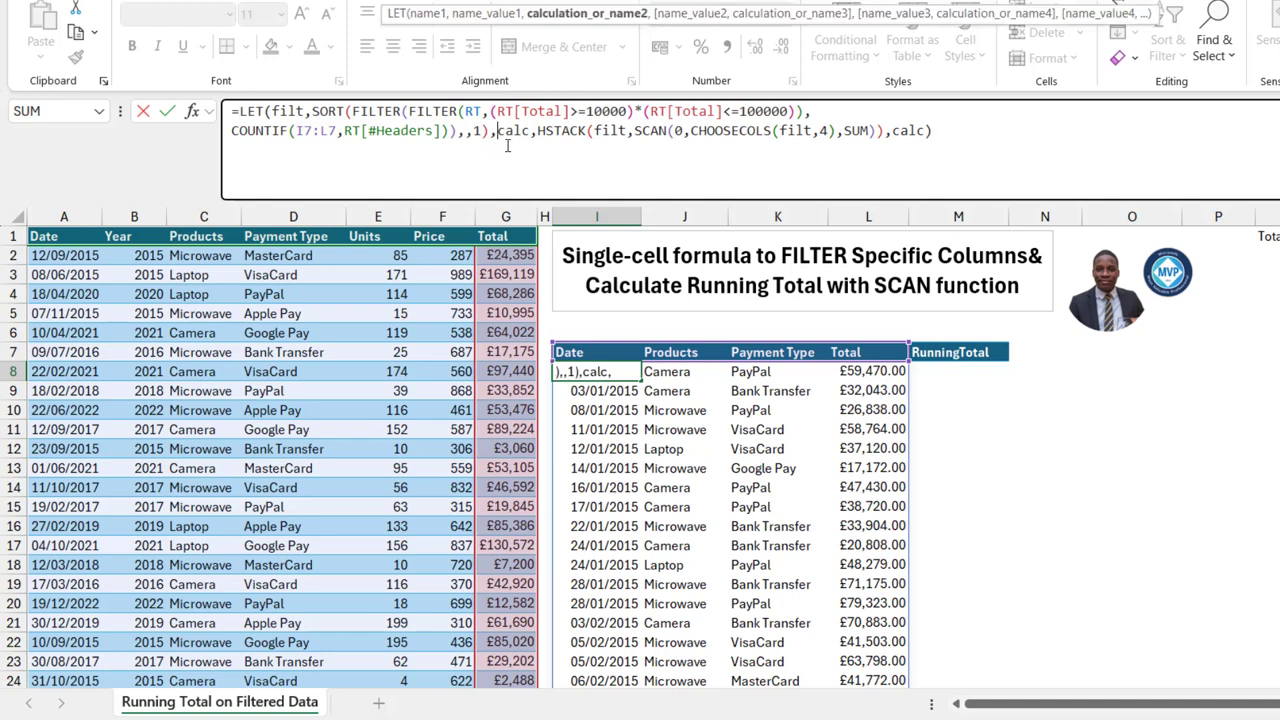
pyautogui.hotkey('alt', 'Return')
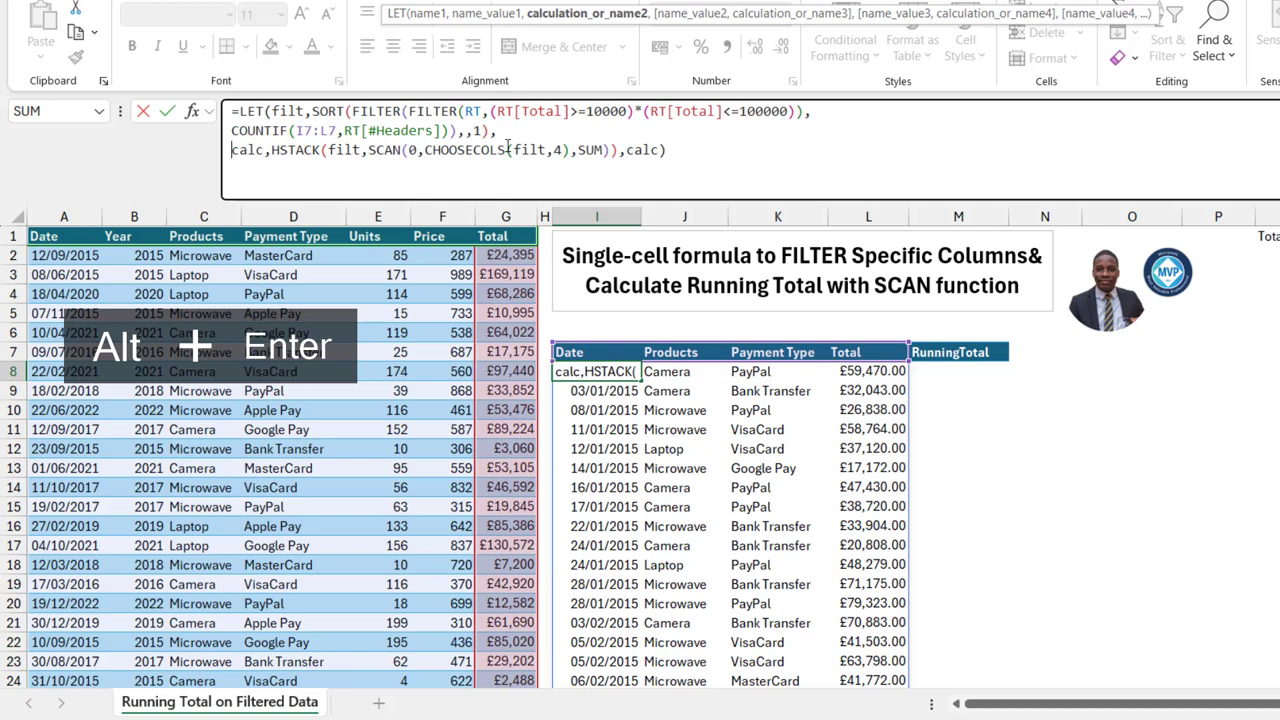
pyautogui.click(640, 168)
pyautogui.hotkey('alt', 'Return')
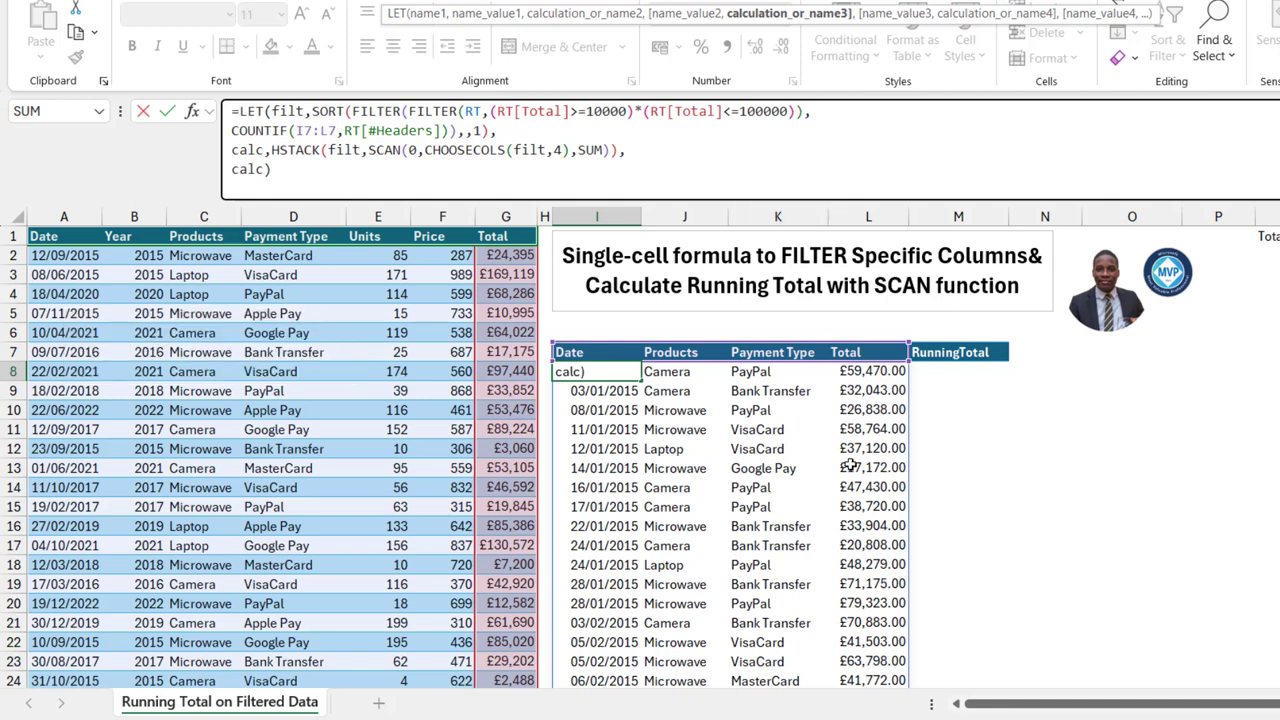
pyautogui.hotkey('ctrl', 'Return')
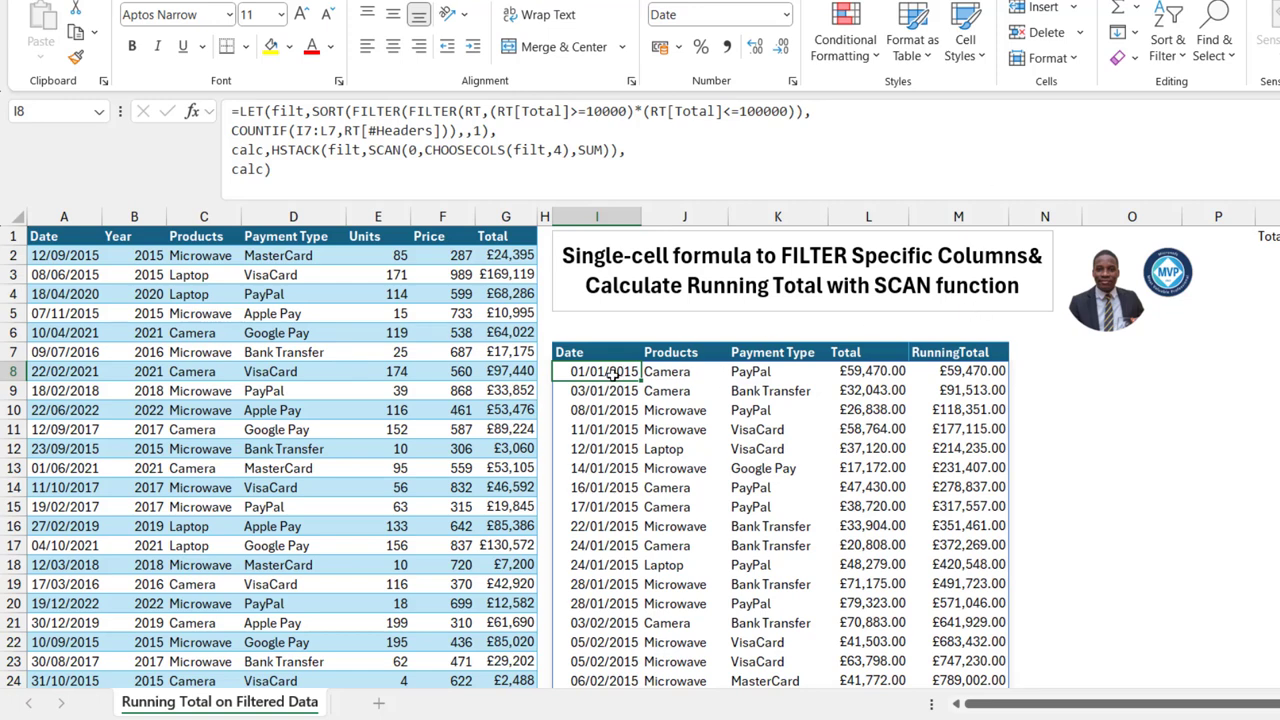
# - Check the RunningTotal values against the Total values in the first rows of the spilled results
pyautogui.click(850, 371)
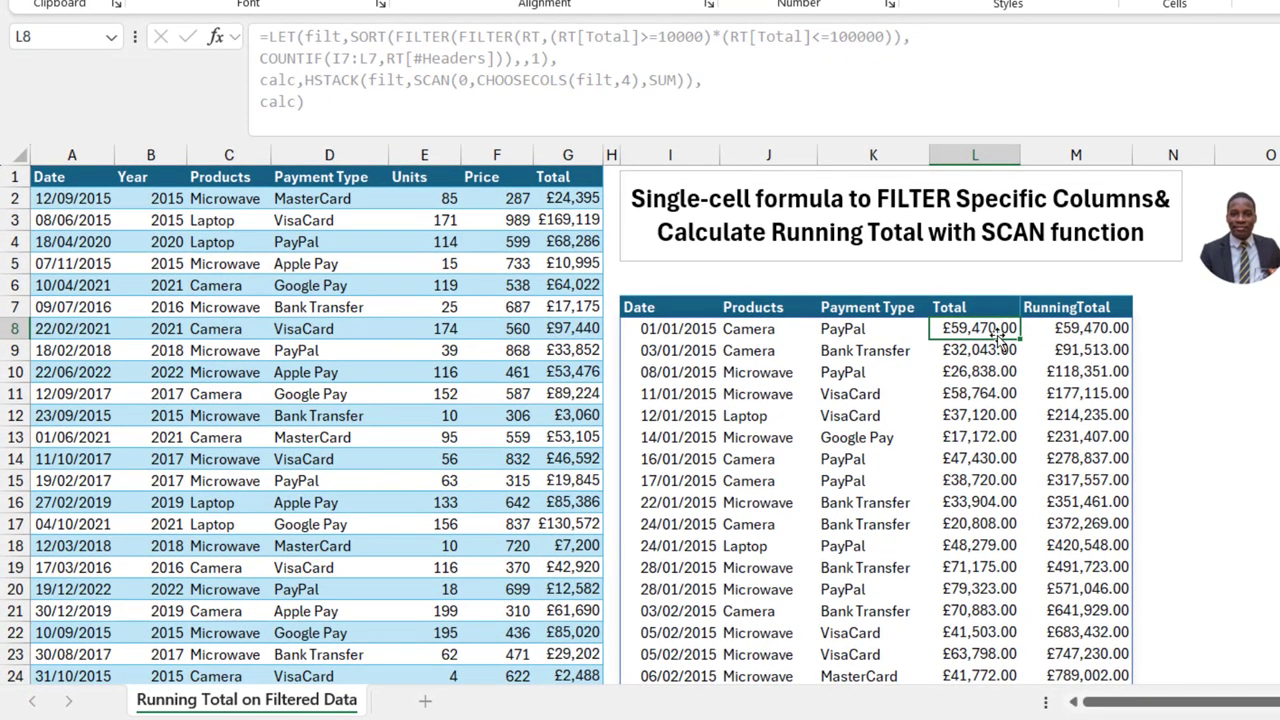
pyautogui.click(1083, 330)
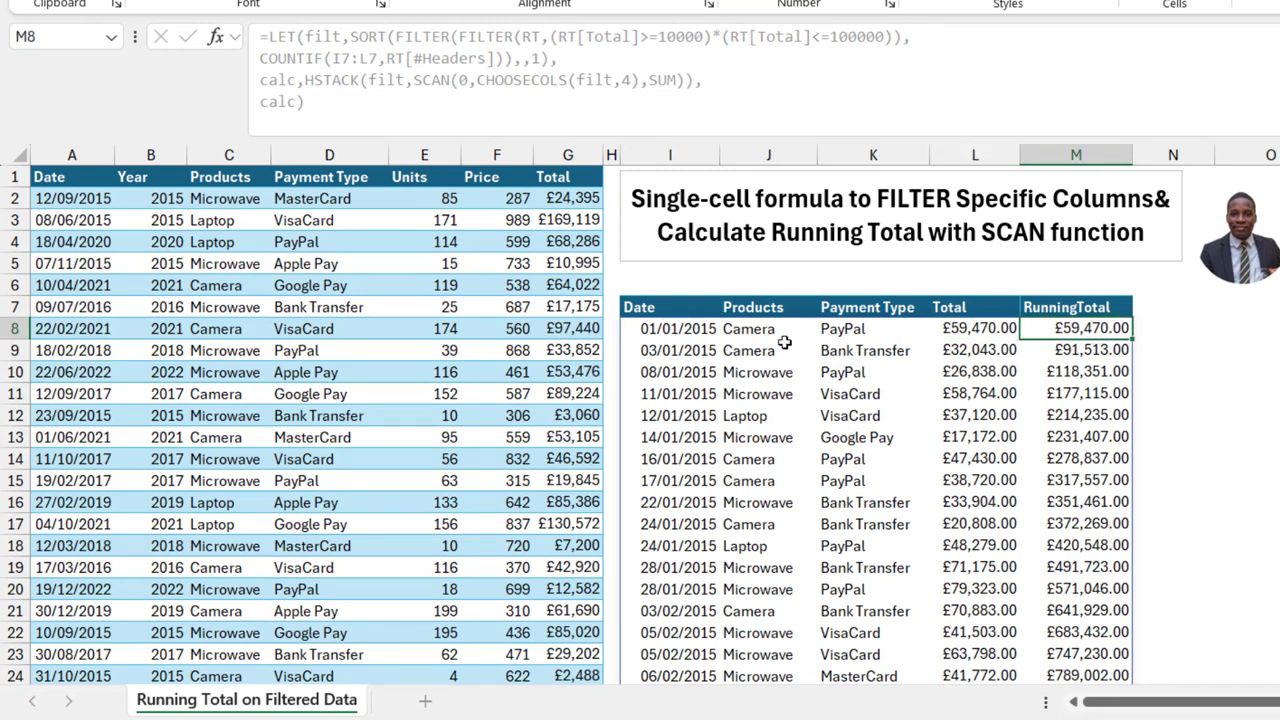
pyautogui.click(684, 358)
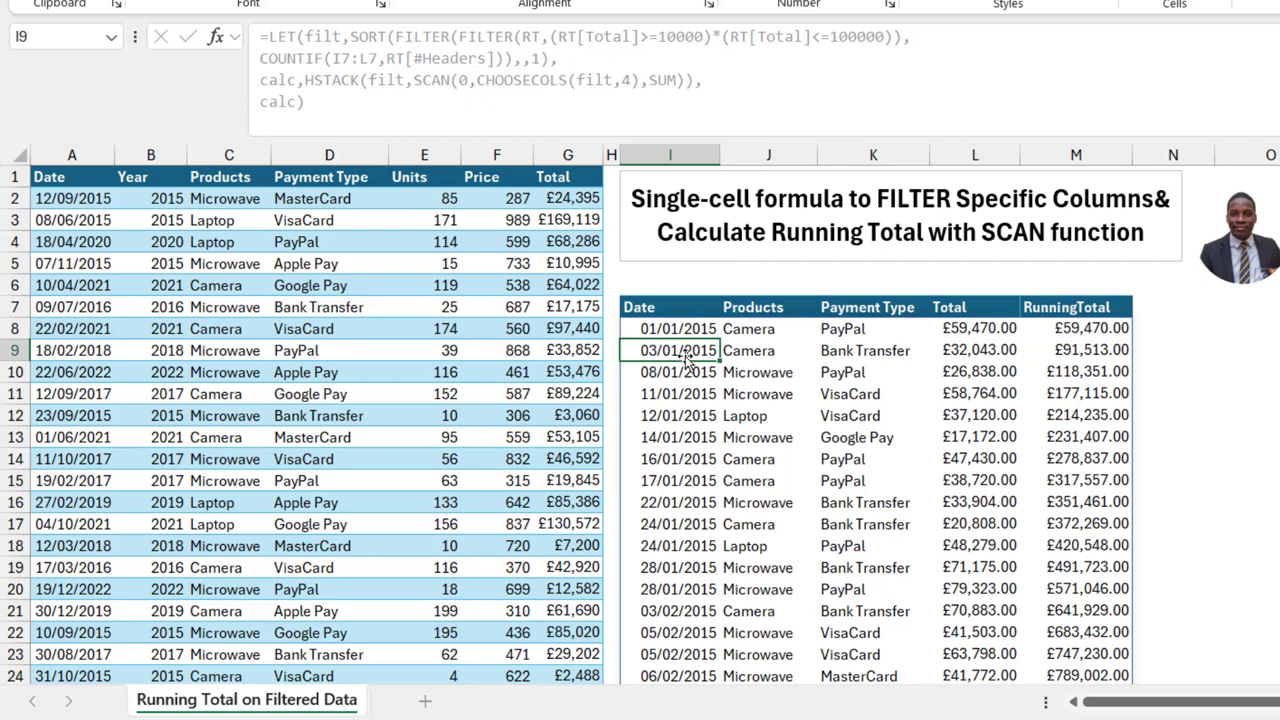
pyautogui.click(963, 352)
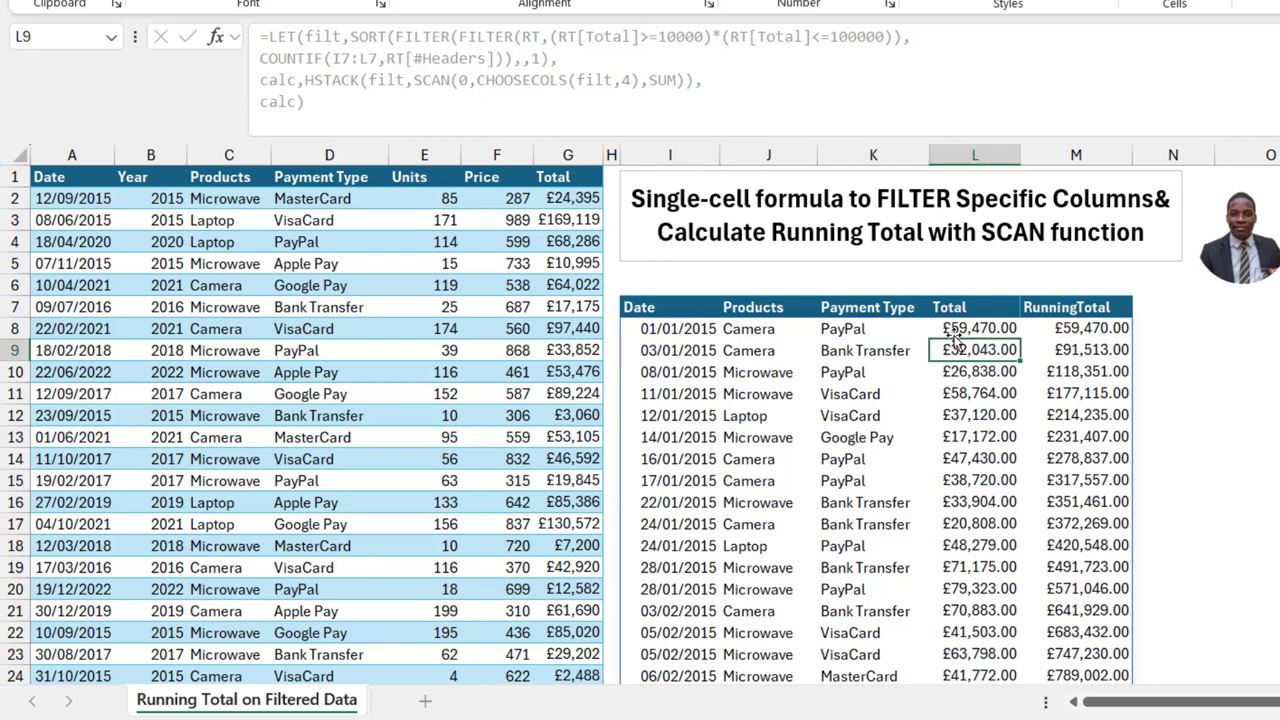
pyautogui.moveTo(952, 331); pyautogui.dragTo(954, 345)
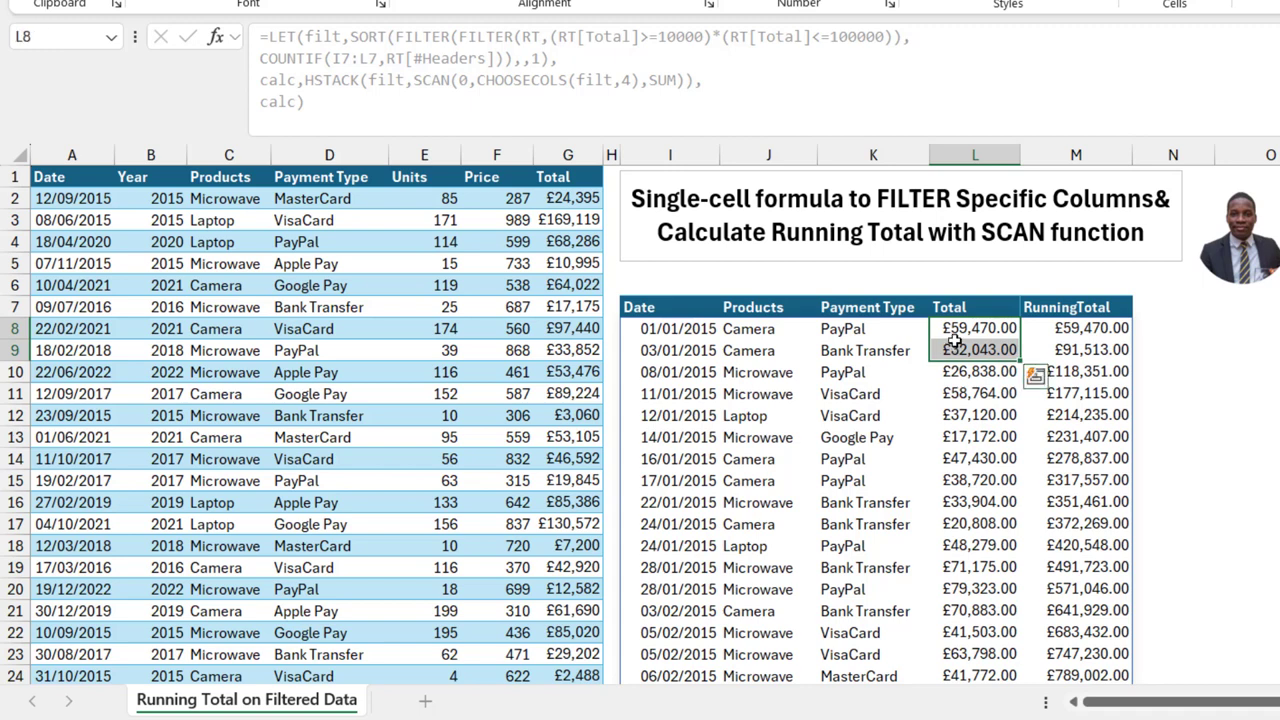
pyautogui.click(1088, 370)
pyautogui.click(1088, 400)
pyautogui.click(1090, 458)
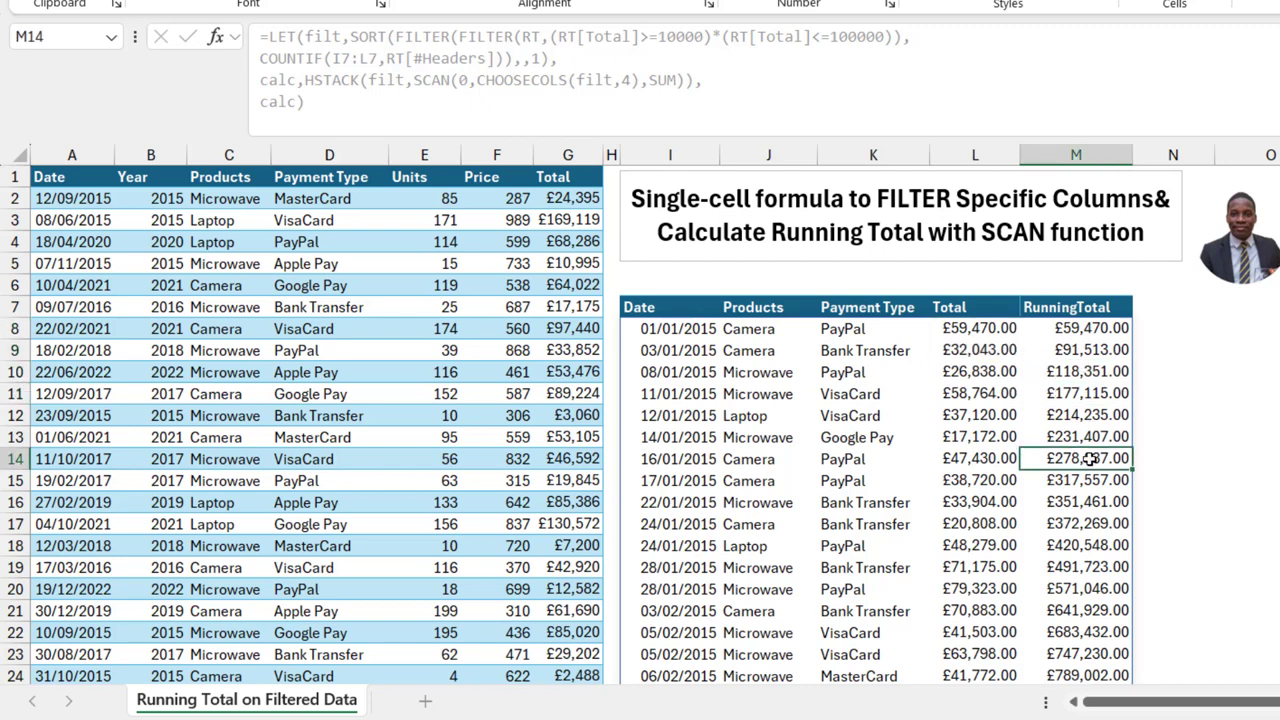
# - Open the LET formula in I8 and review its full text
pyautogui.click(680, 333)
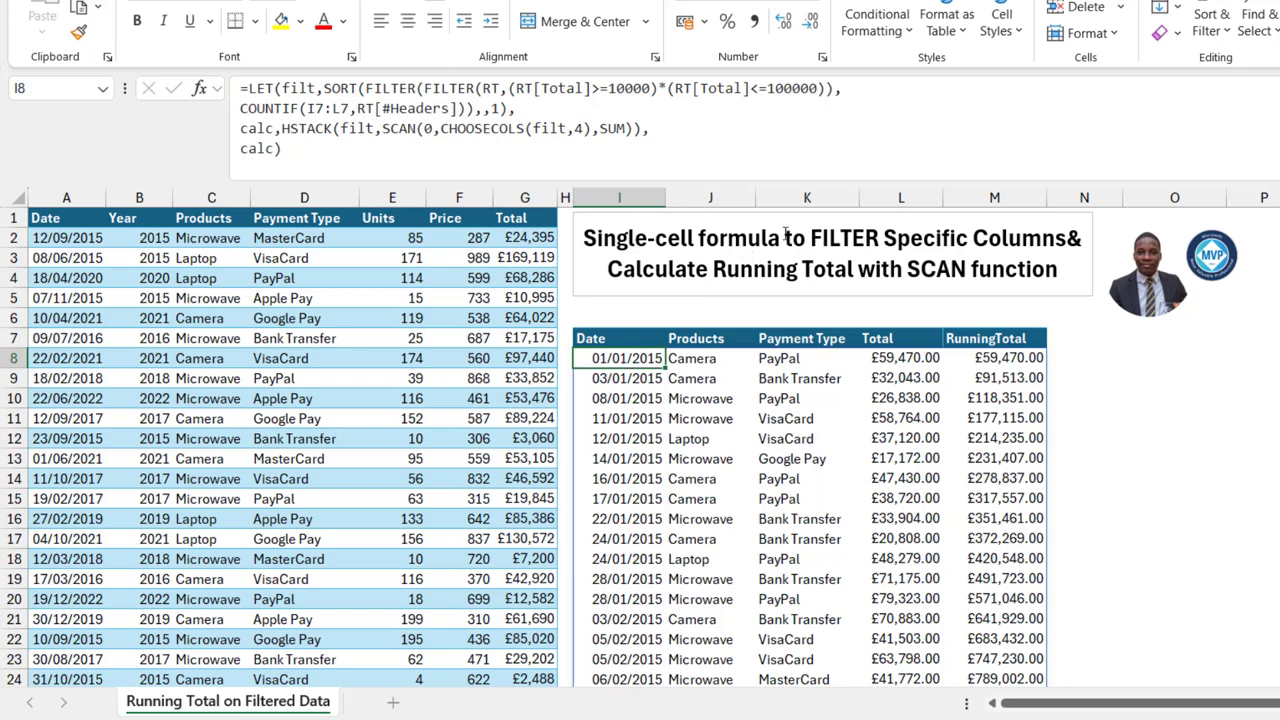
pyautogui.moveTo(647, 148); pyautogui.dragTo(82, 72)
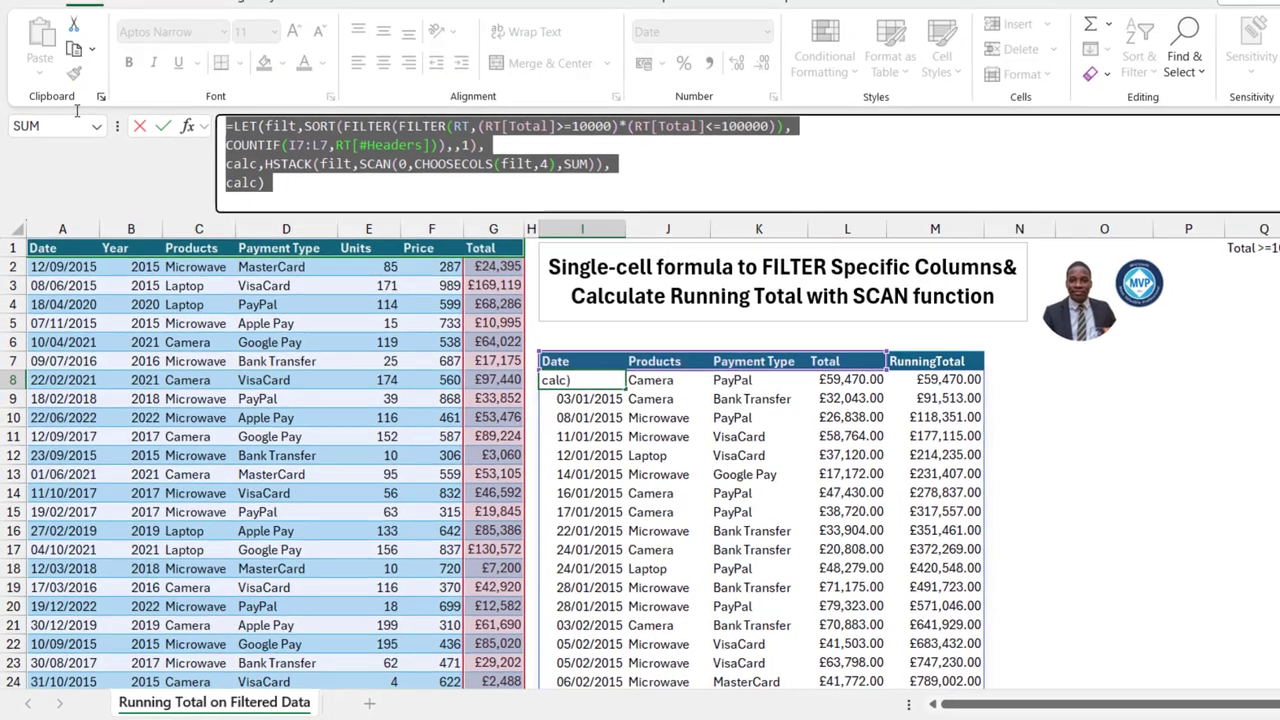
pyautogui.click(322, 184)
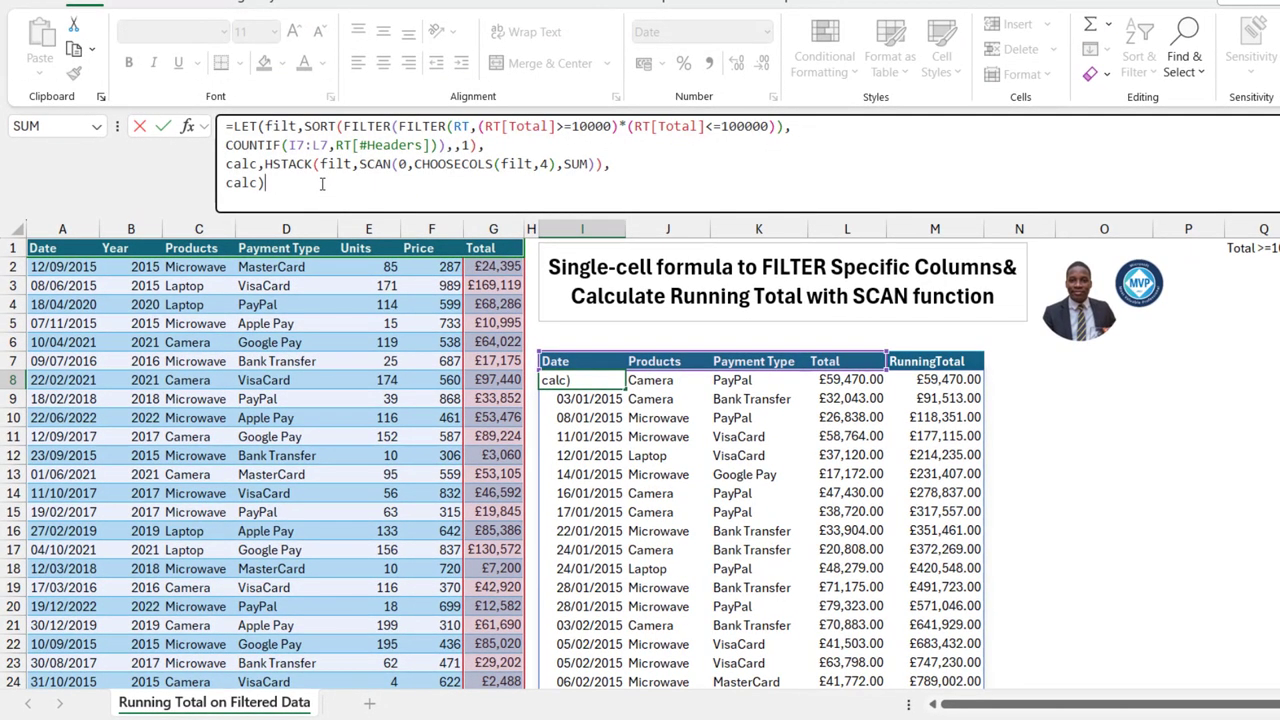